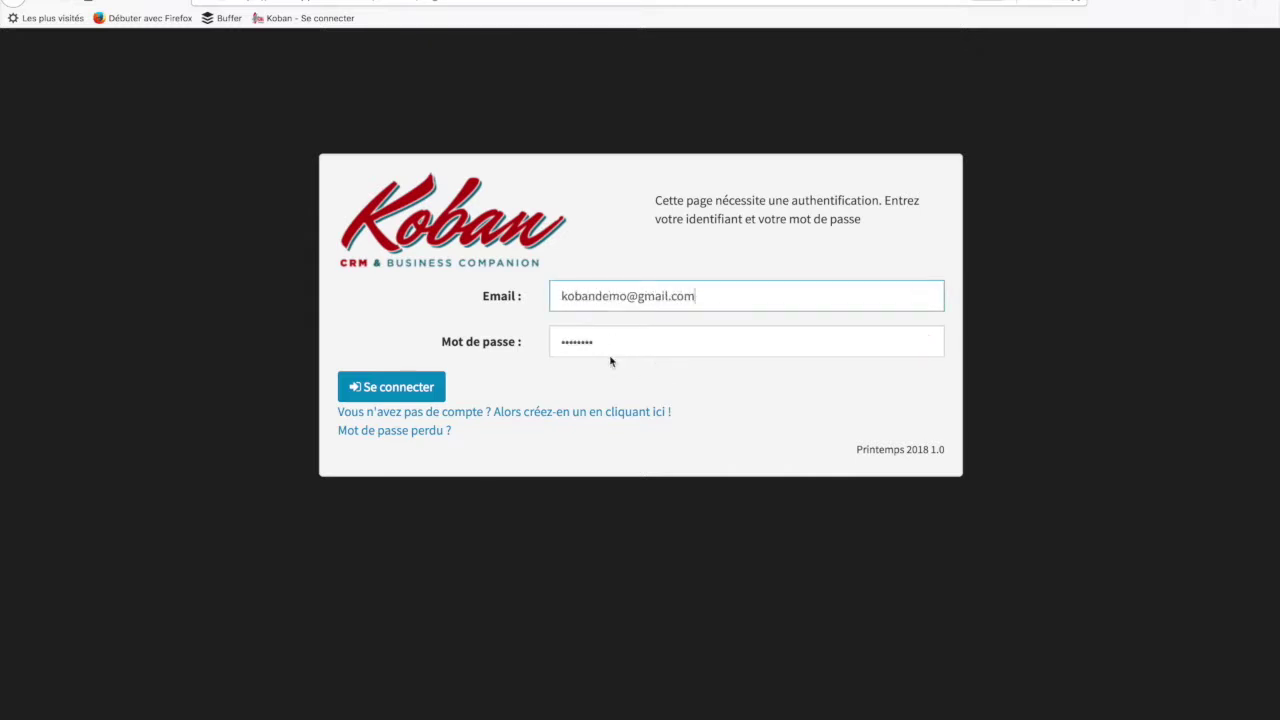
Step: Sign in to the Koban account and open the marketing EMailing options in the settings
click(399, 393)
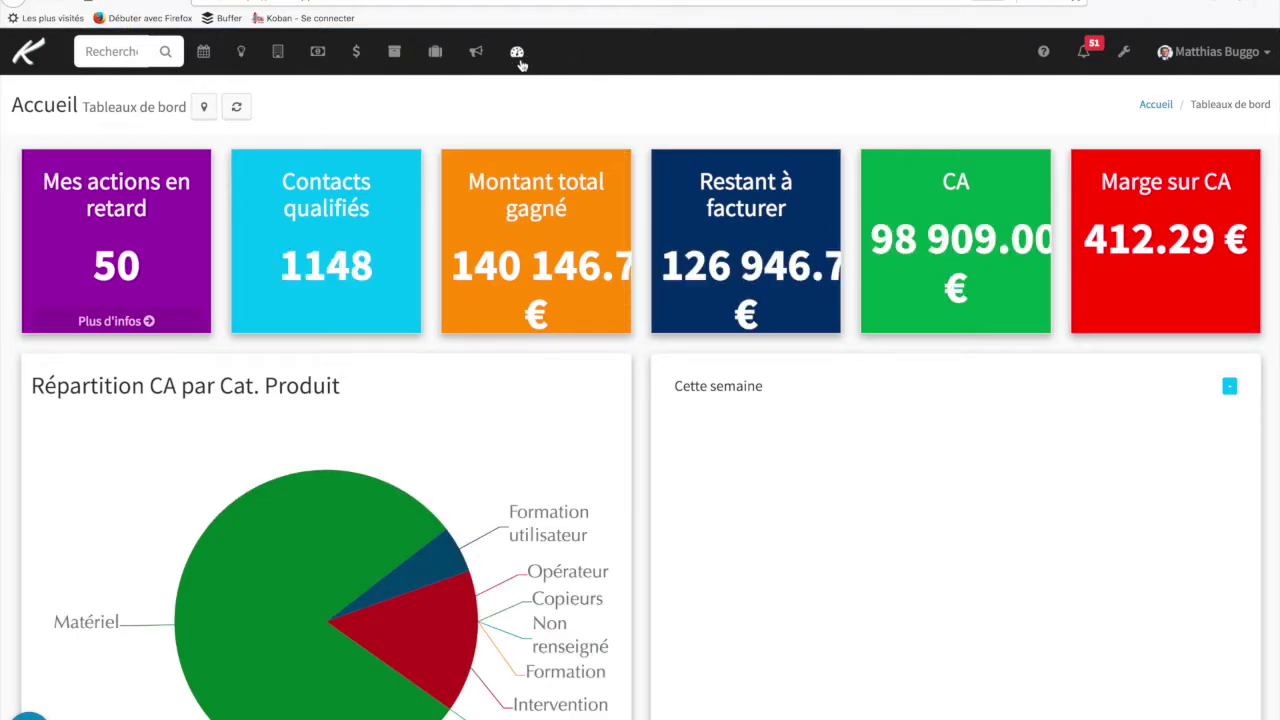
key(ctrl+minus)
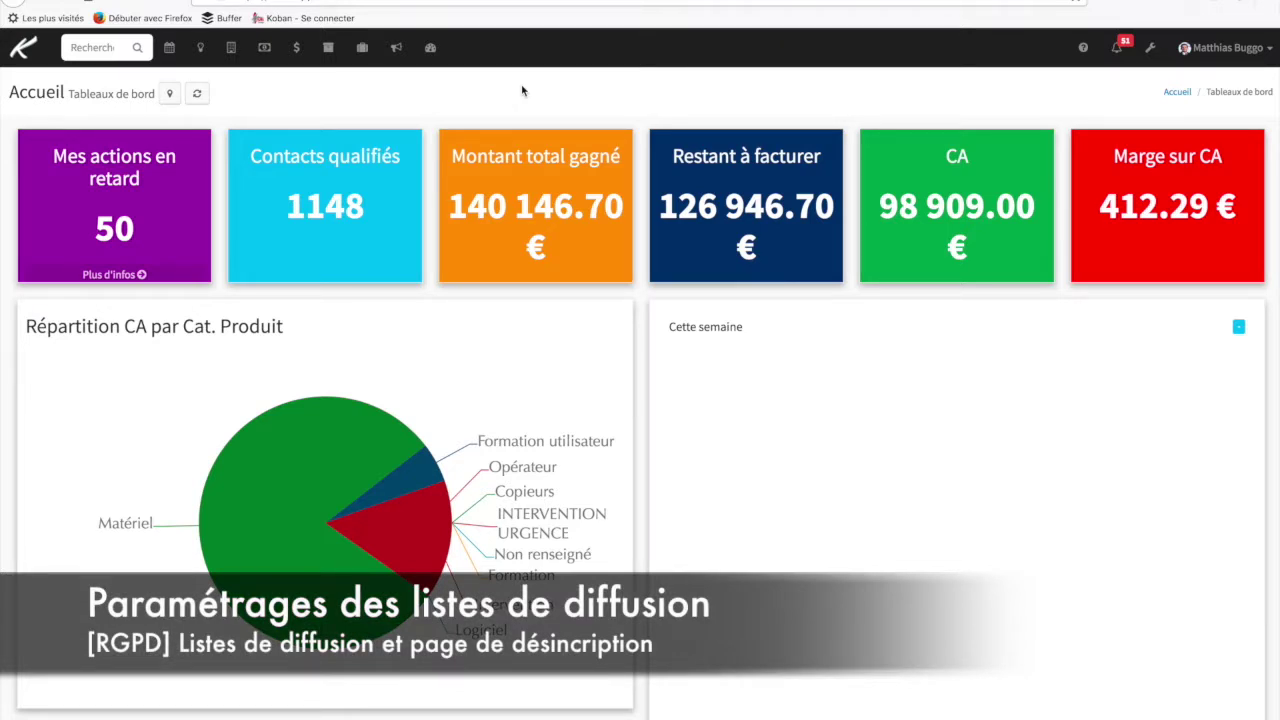
click(1151, 52)
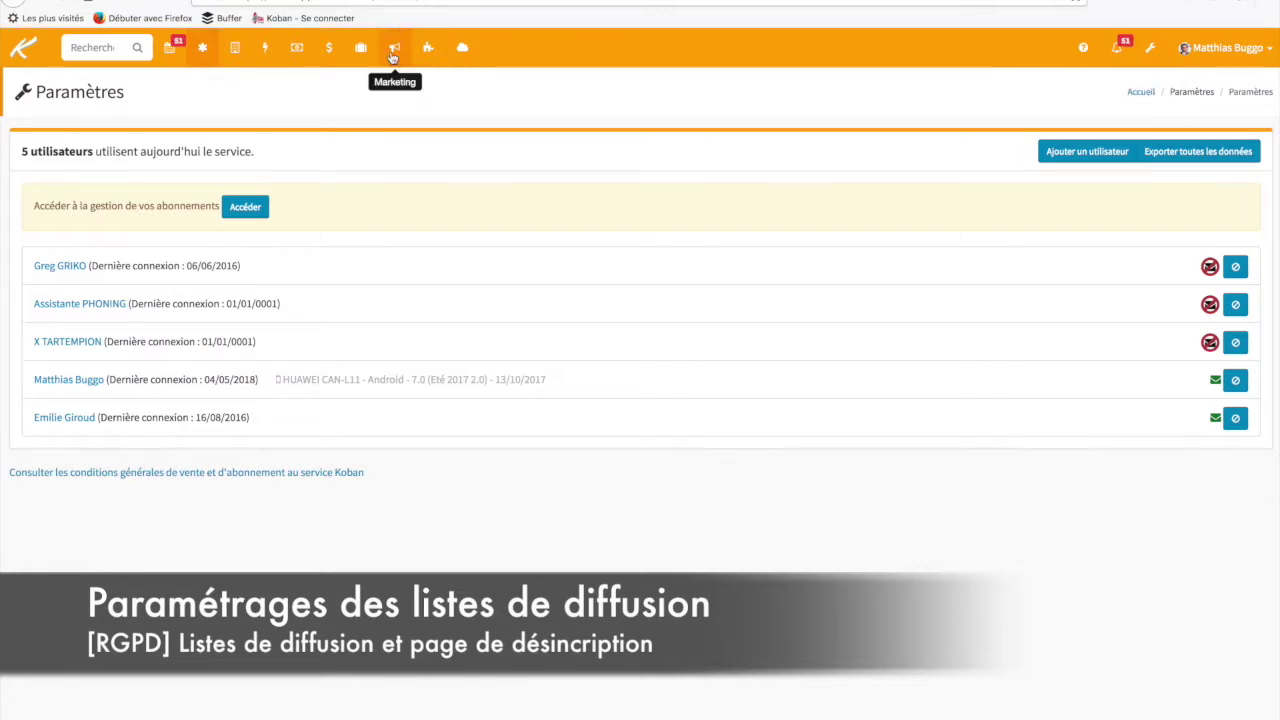
click(392, 52)
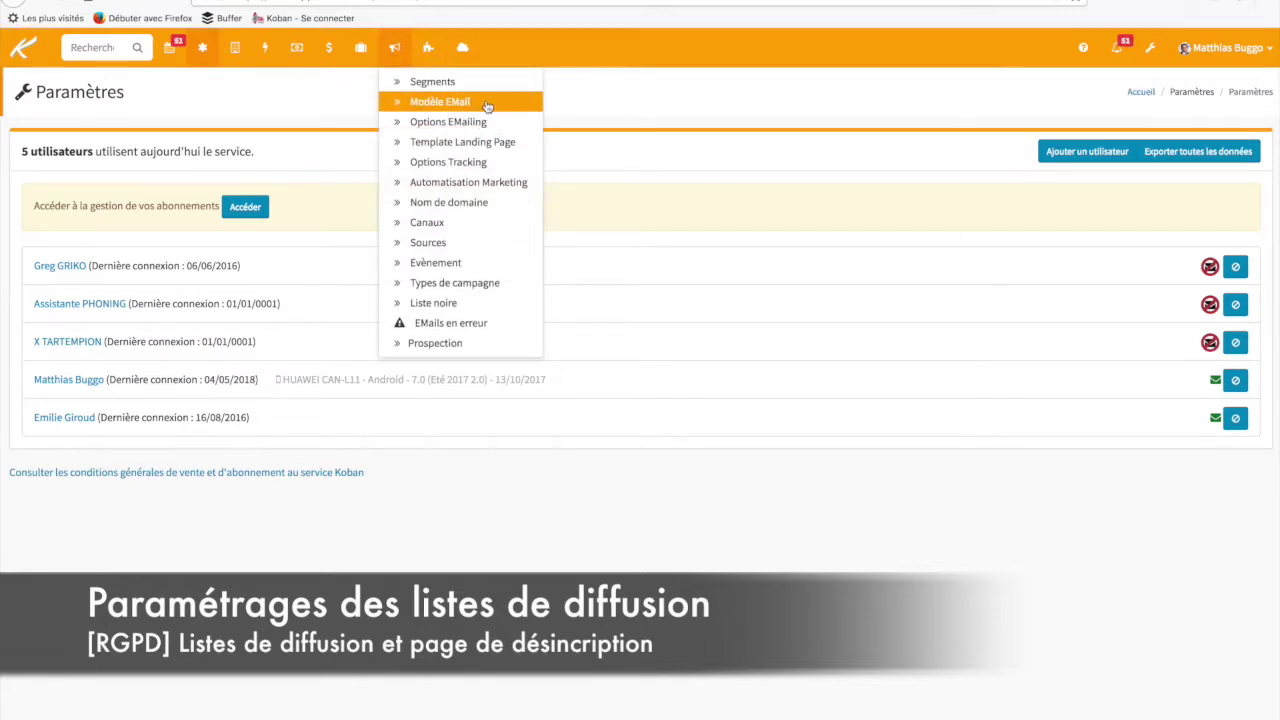
click(460, 122)
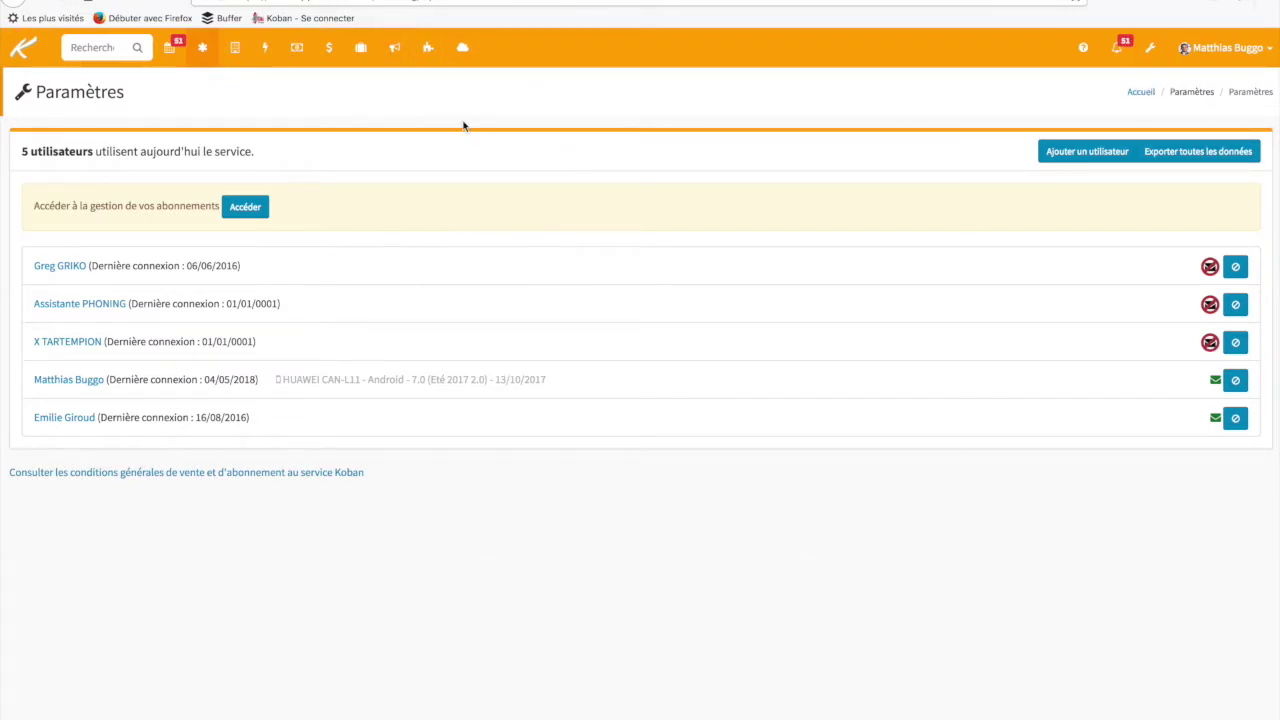
Step: Examine the Newsletter section of the EMailing options page, including its list and the settings below it
scroll(674, 412, down, 1)
scroll(674, 412, up, 1)
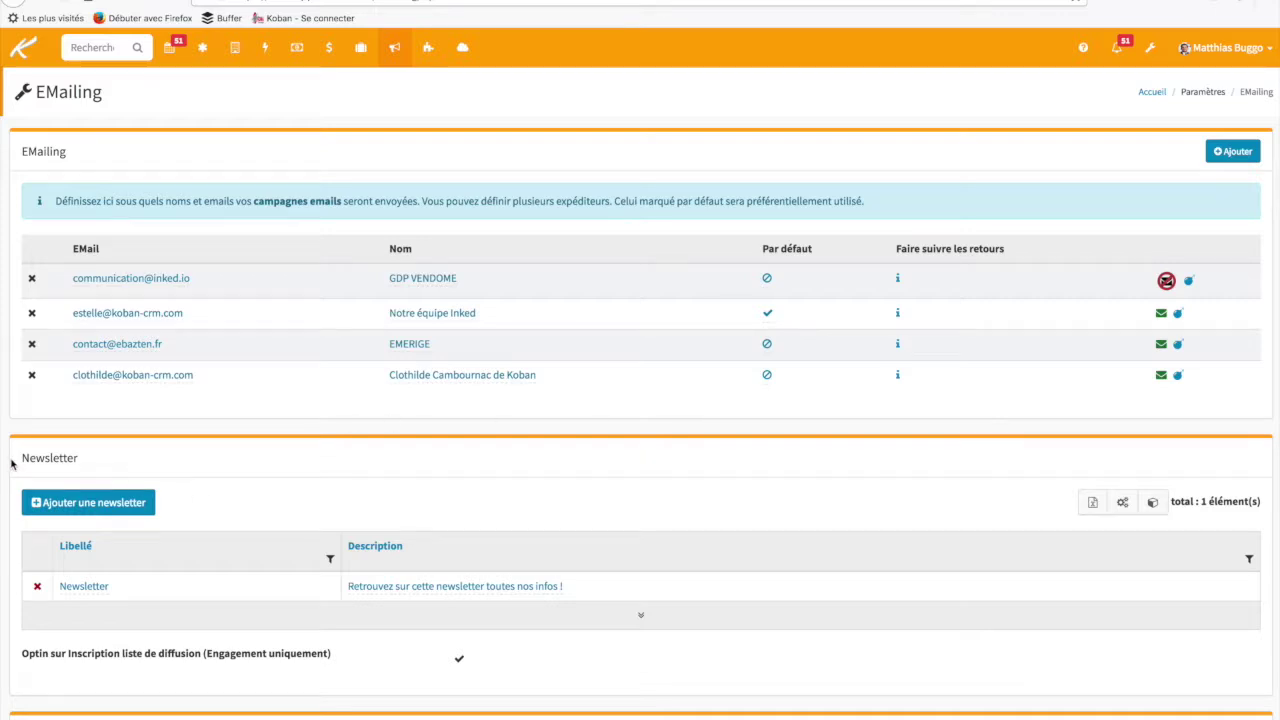
drag(20, 459, 106, 462)
click(106, 462)
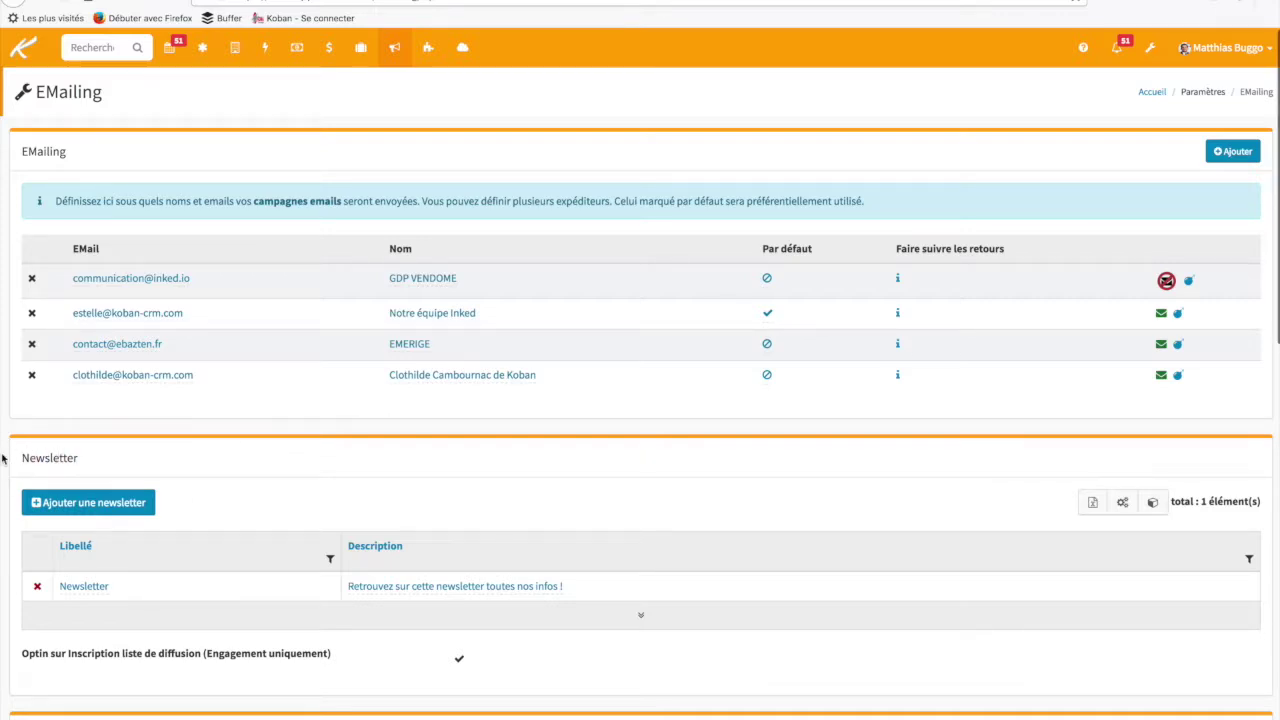
drag(13, 459, 166, 463)
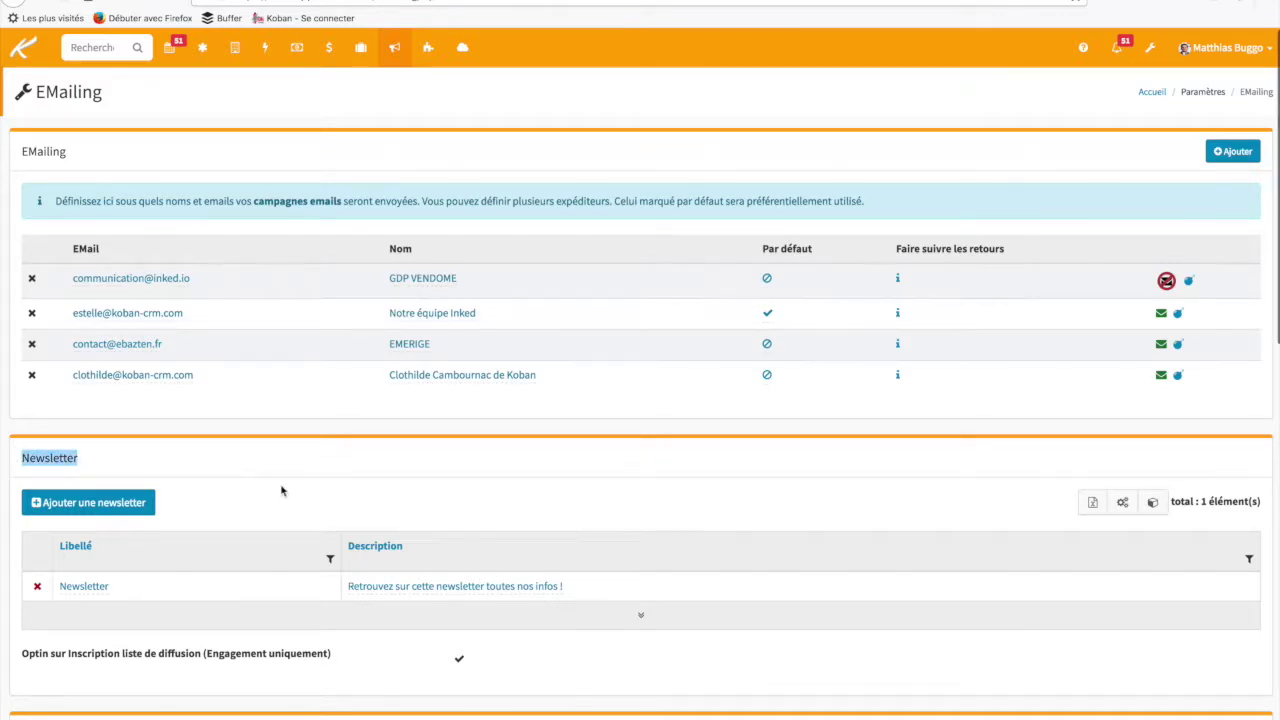
scroll(280, 486, down, 3)
click(298, 386)
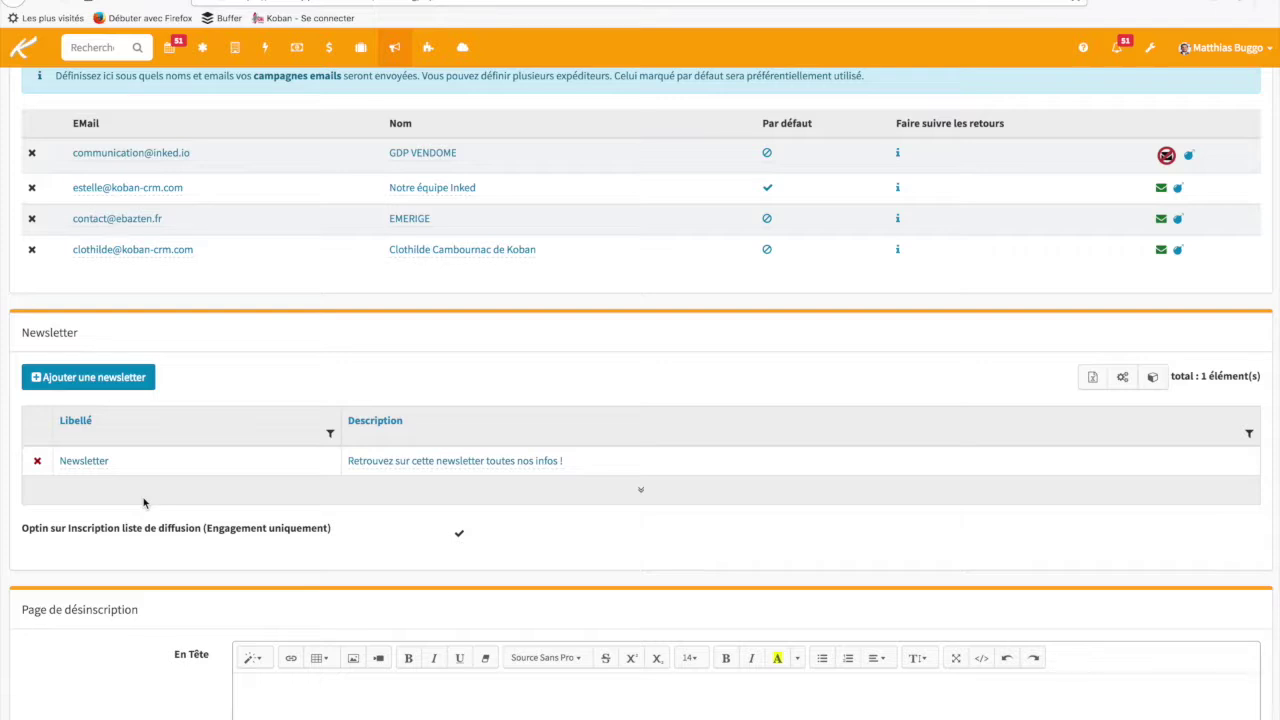
Step: Add a newsletter with both its label and its description set to "Liste diffusion 1"
click(104, 377)
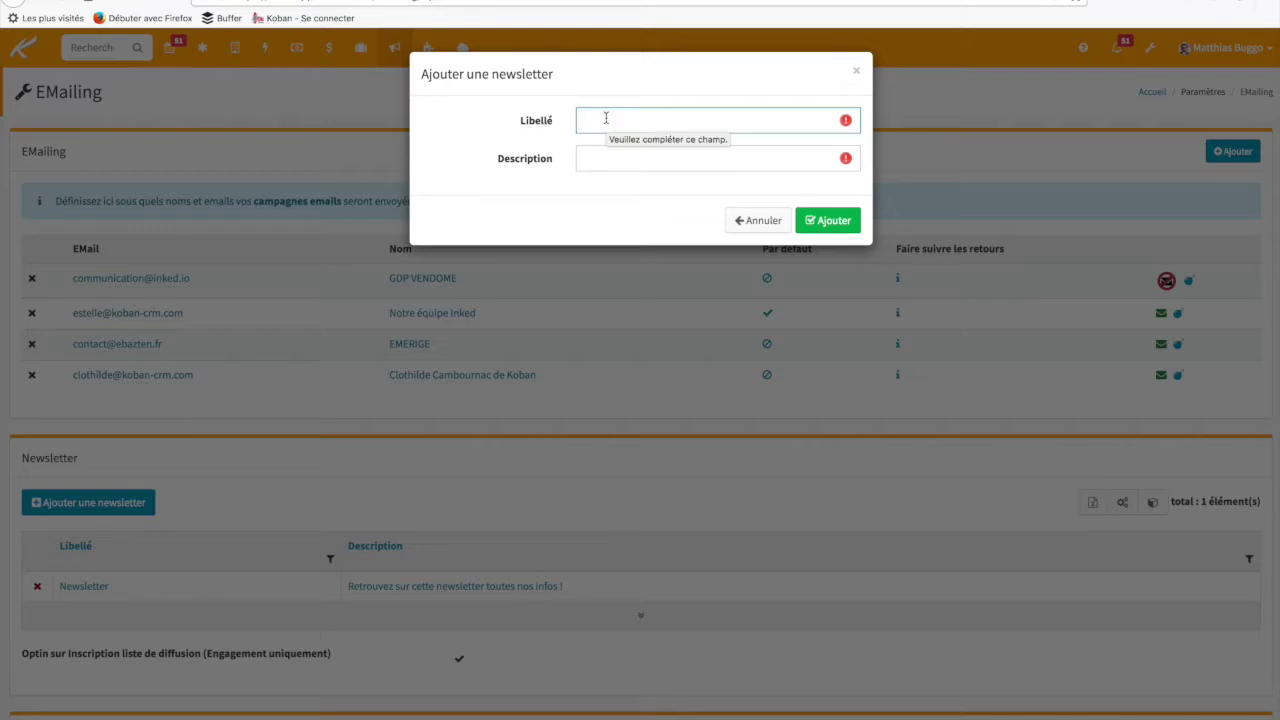
click(853, 73)
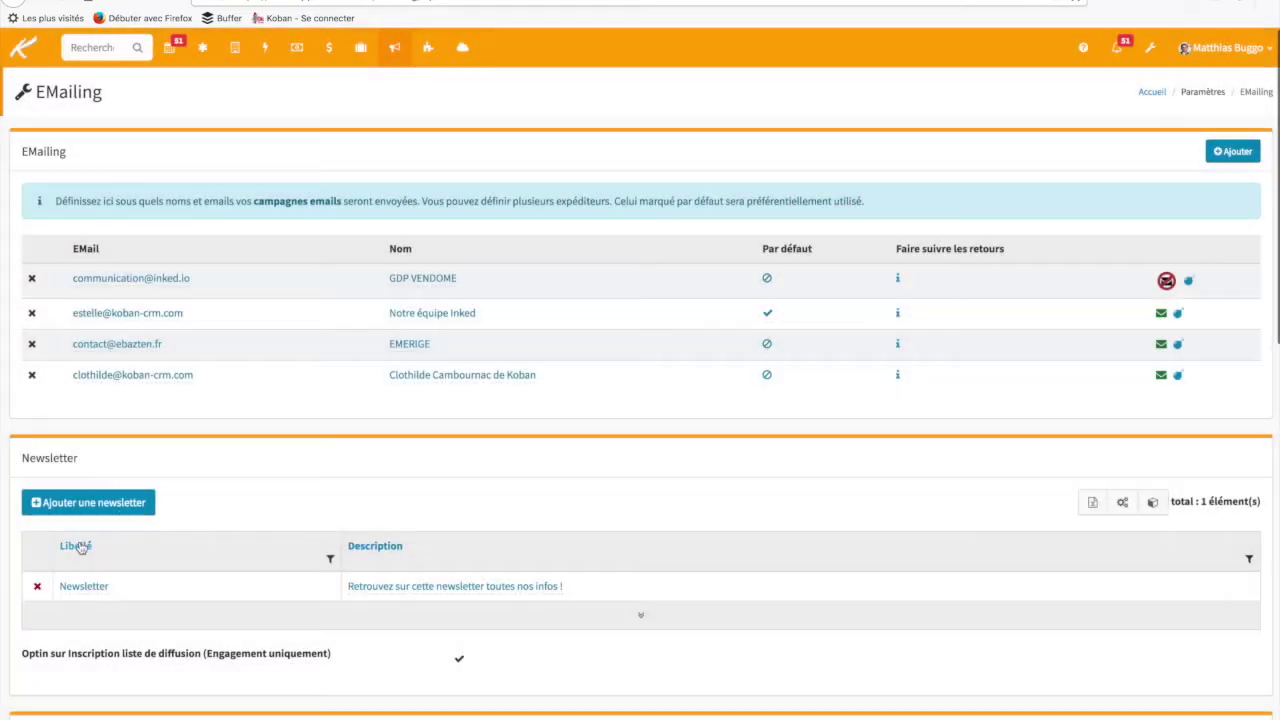
click(88, 502)
click(613, 119)
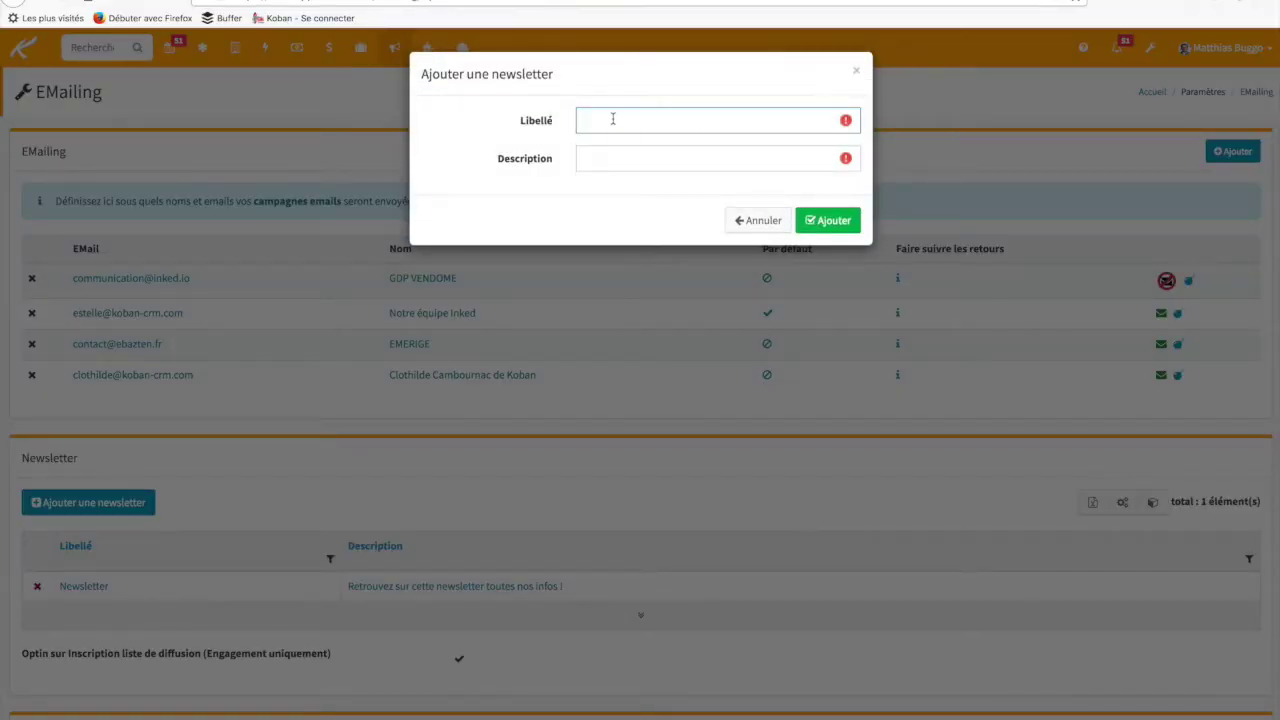
text(Liste diffusion 1)
click(604, 155)
triple_click(636, 119)
key(ctrl+c)
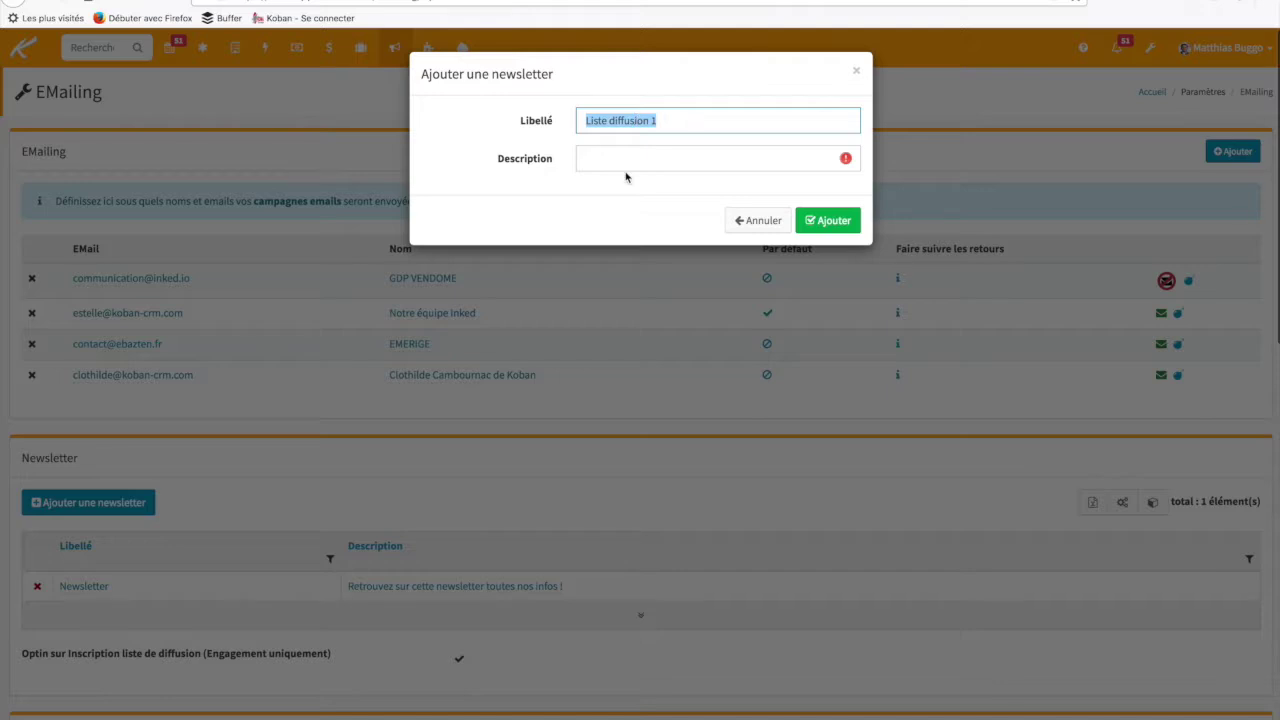
click(626, 162)
key(ctrl+v)
click(828, 220)
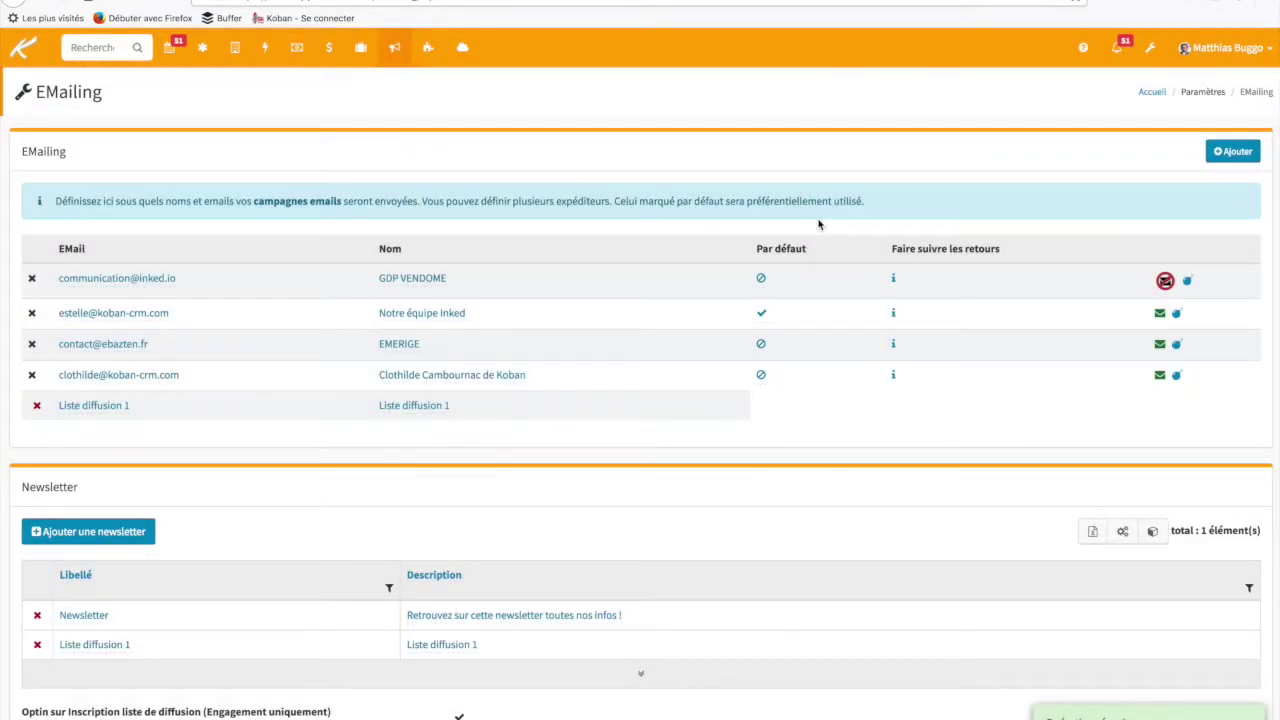
Step: Examine the "Optin sur Inscription liste de diffusion (Engagement uniquement)" setting below the newsletter list
scroll(754, 345, down, 3)
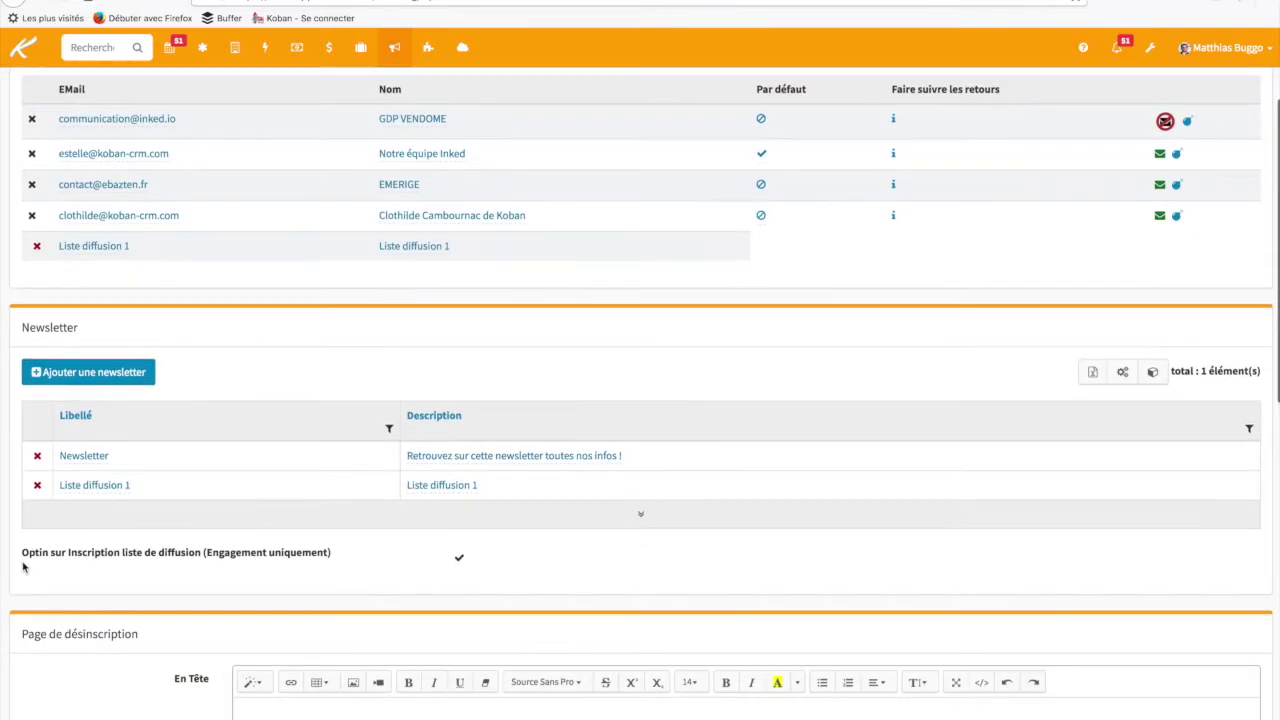
drag(22, 557, 337, 562)
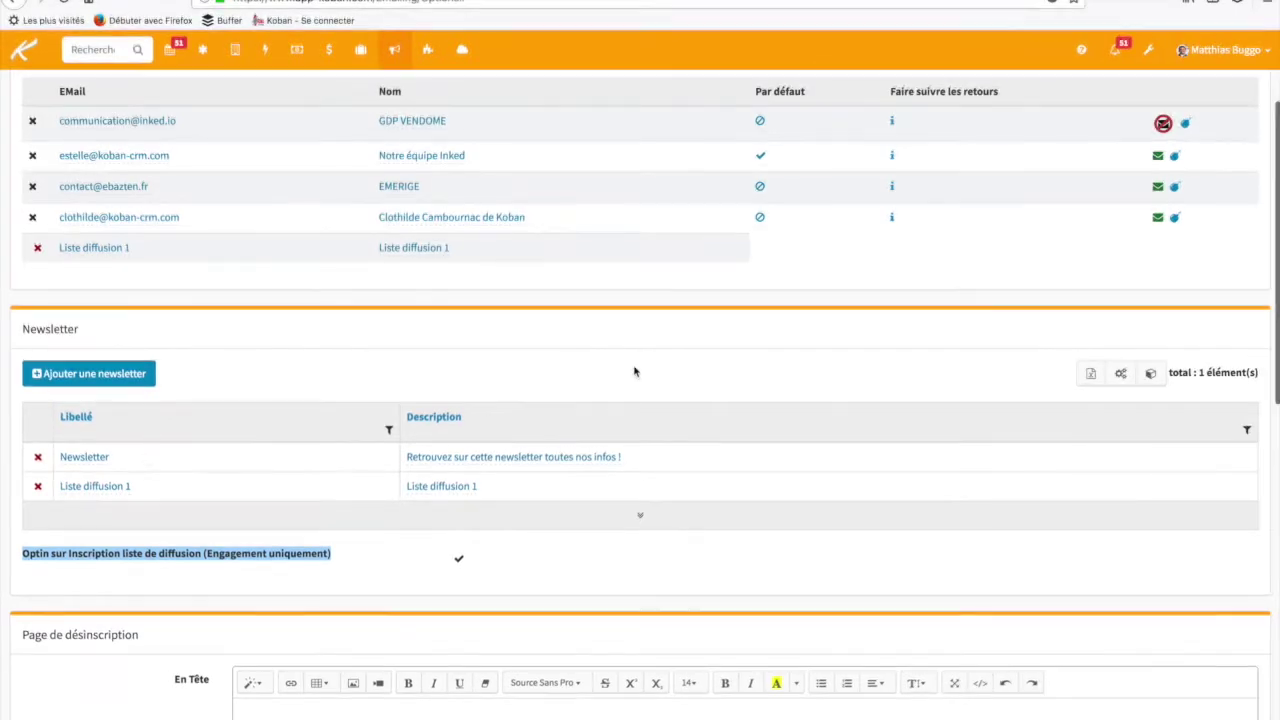
Step: Return to the home dashboard and open the first contact's record from the full contact list
click(28, 53)
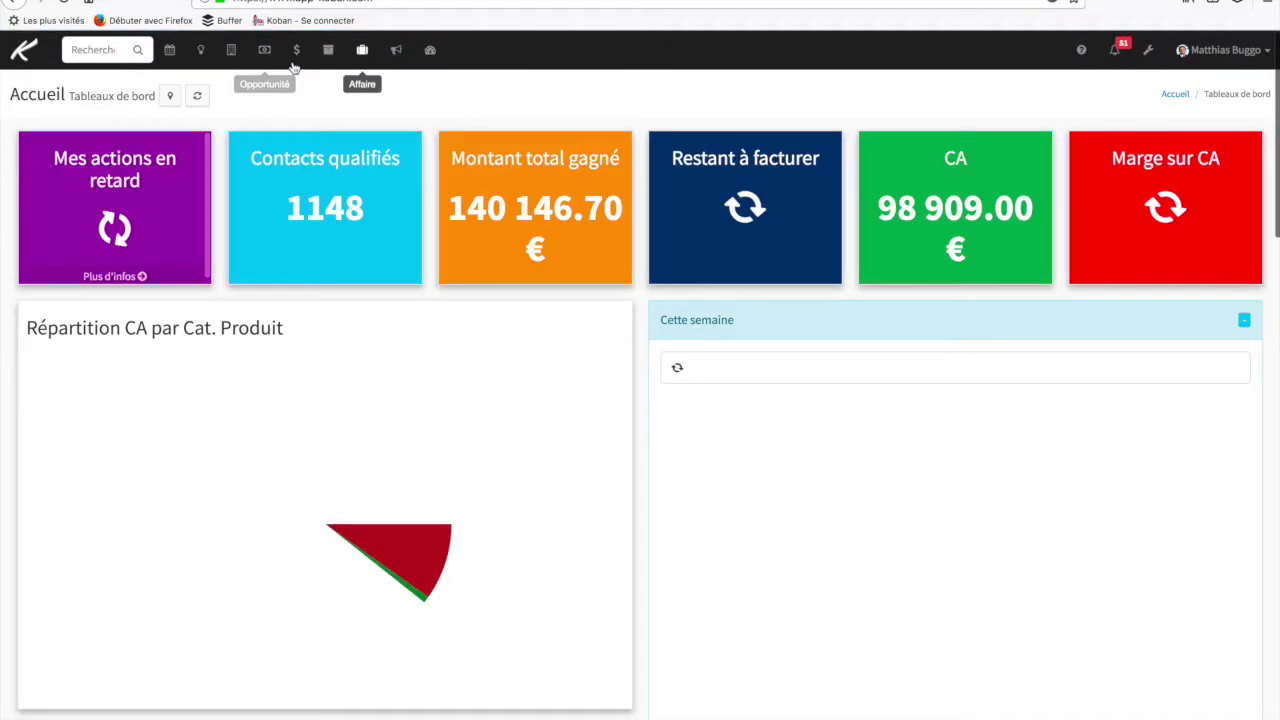
click(231, 52)
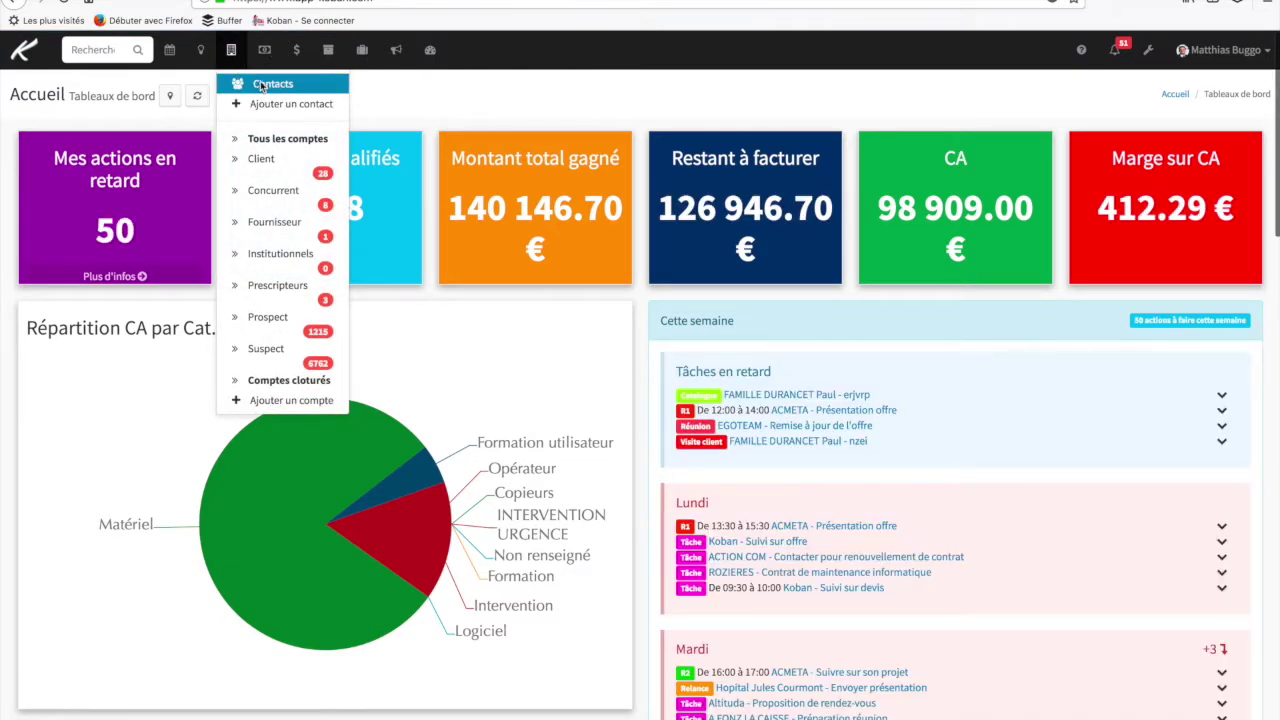
click(261, 85)
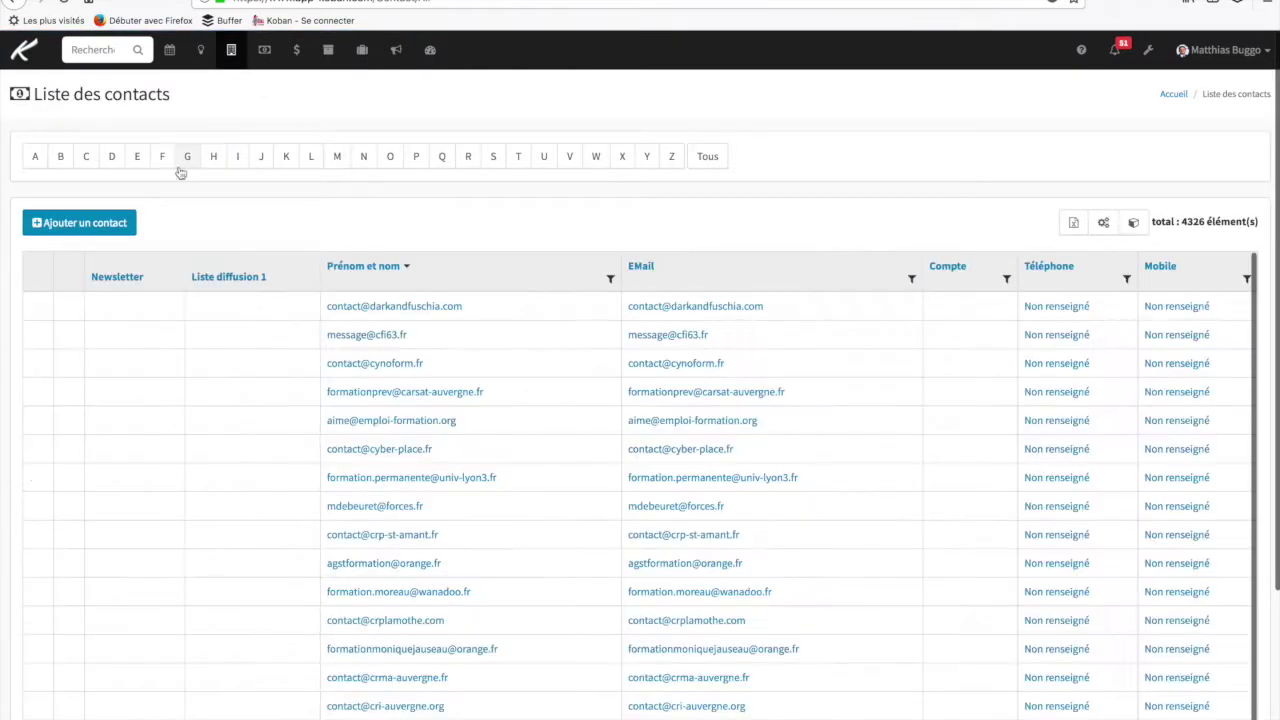
click(393, 309)
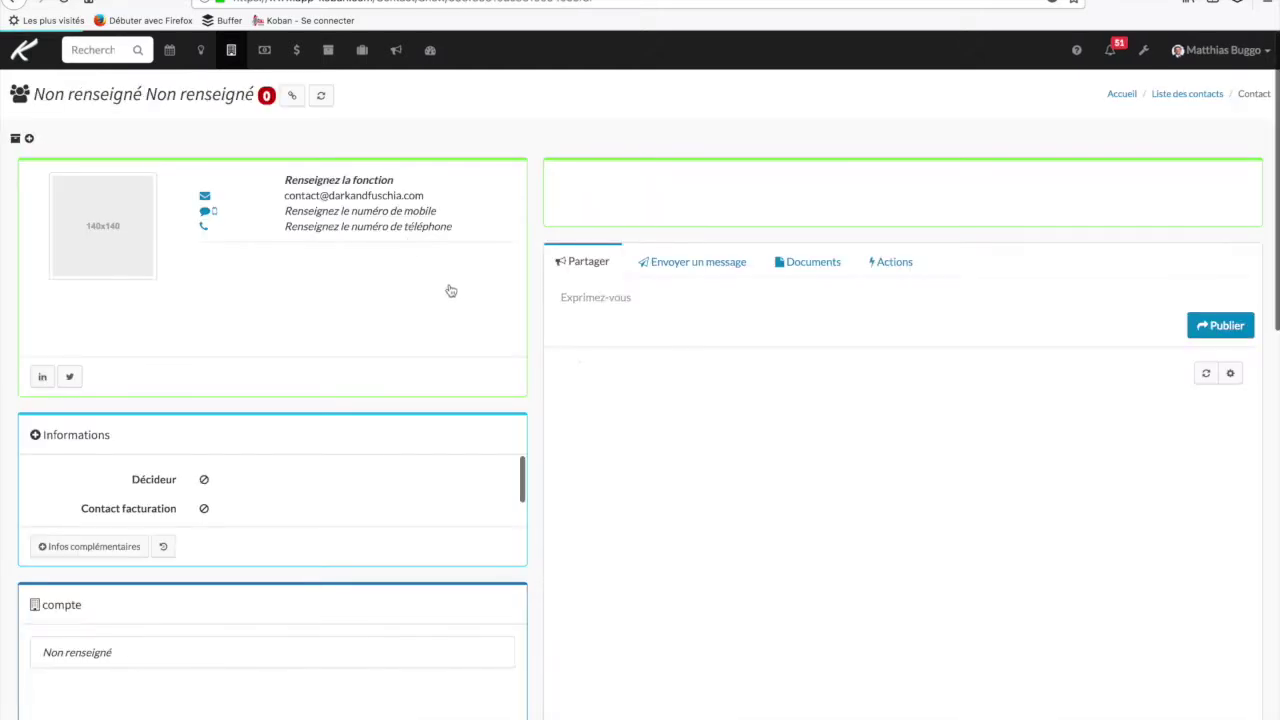
Step: Examine the Optin field in the contact's "Confidentialité des données" section
scroll(460, 290, down, 10)
scroll(460, 292, down, 5)
click(43, 448)
drag(43, 448, 209, 451)
click(231, 451)
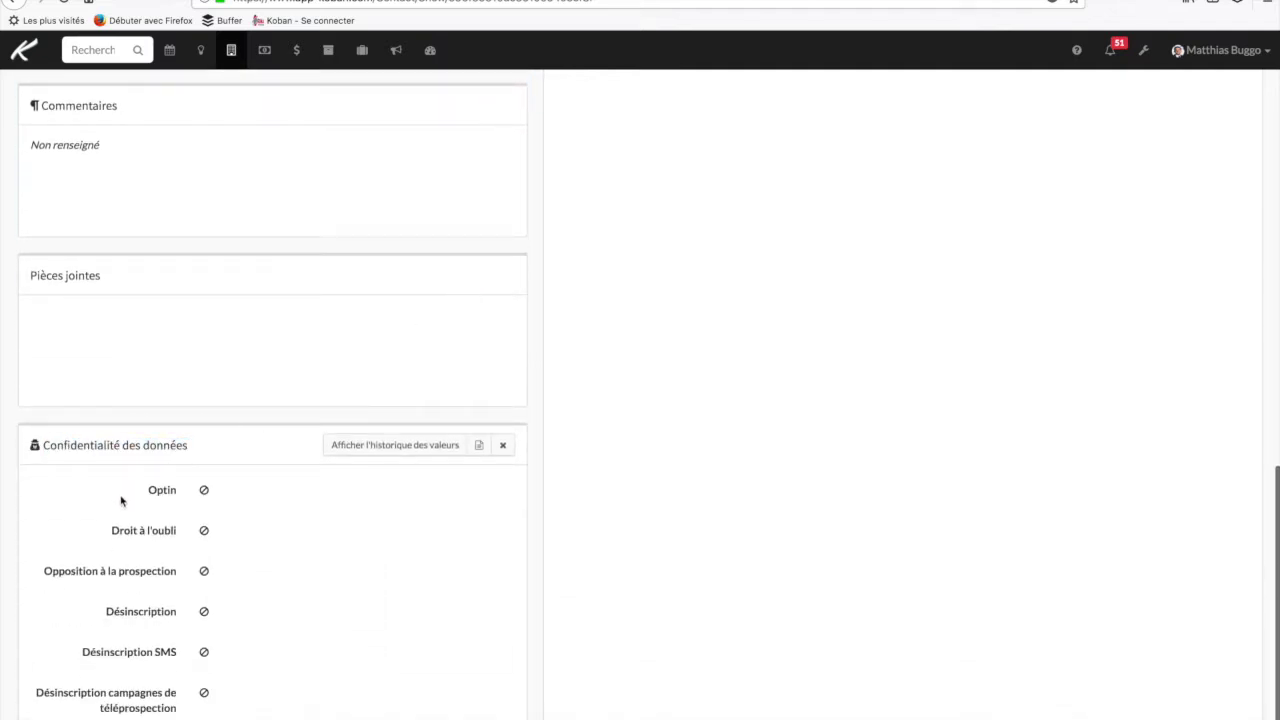
drag(146, 495, 180, 492)
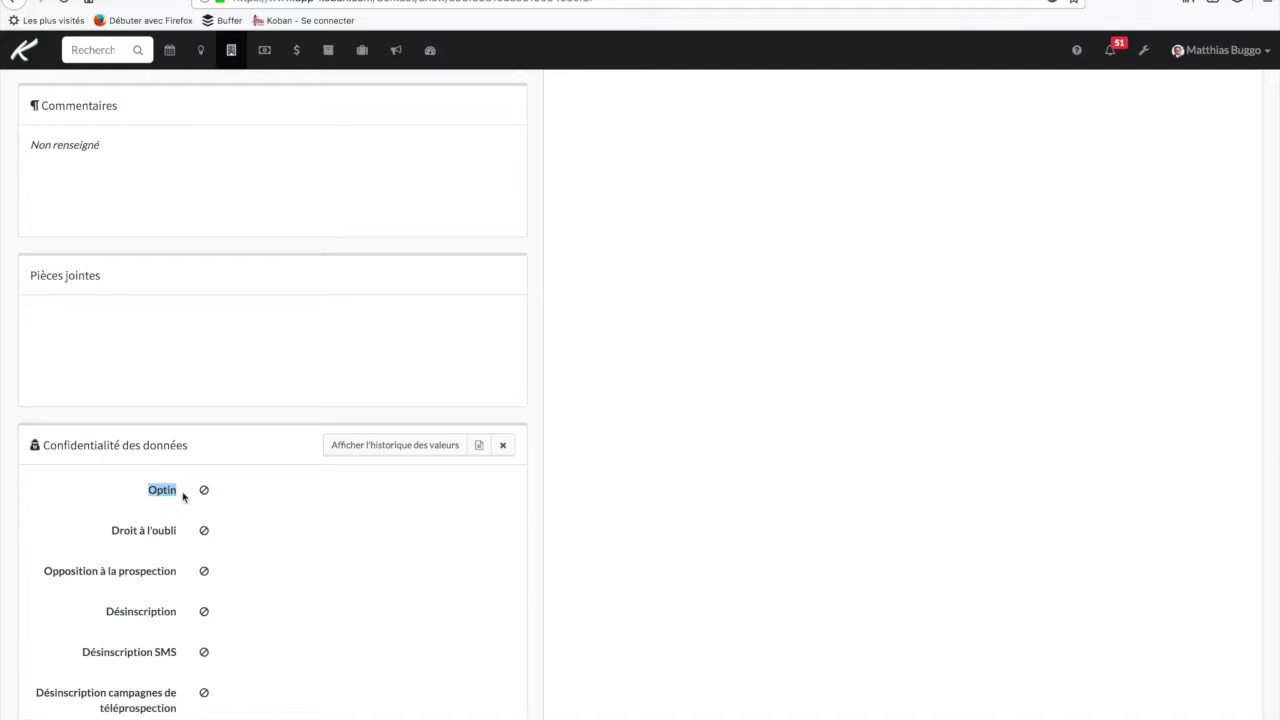
click(124, 507)
Step: Go back to the EMailing options page and review the value of the mailing list opt-in setting
click(18, 4)
click(18, 4)
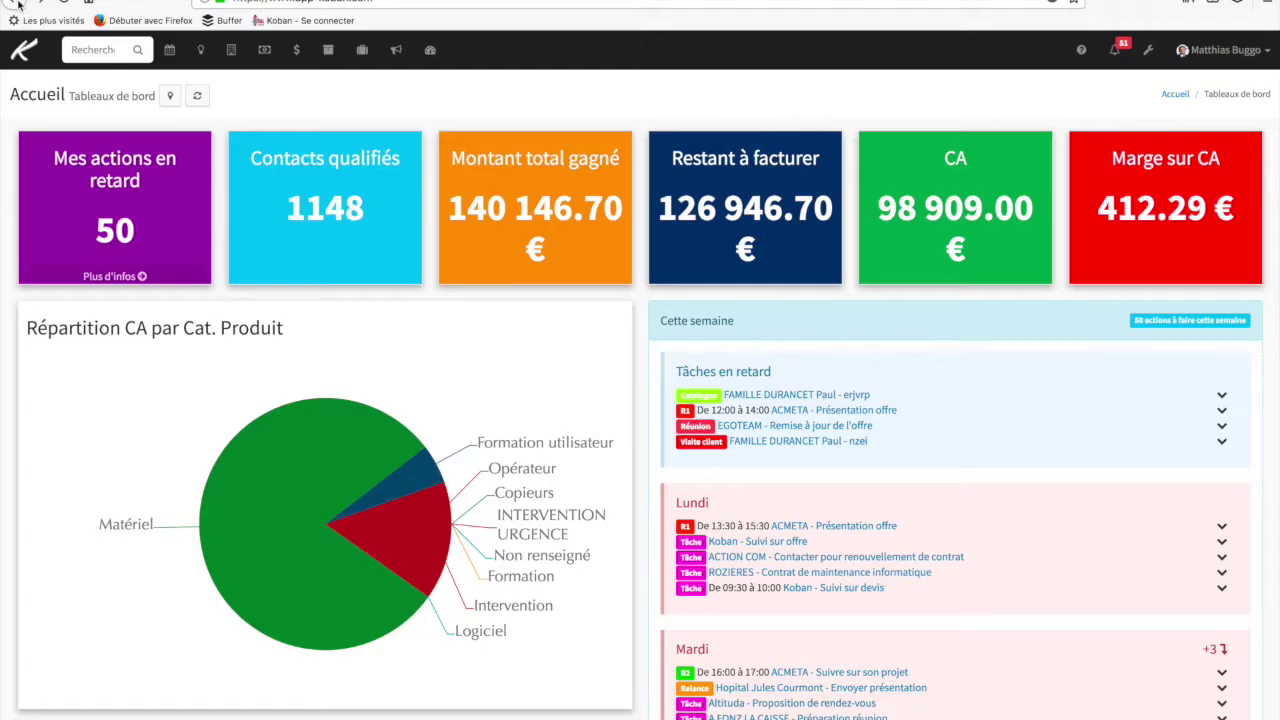
click(18, 4)
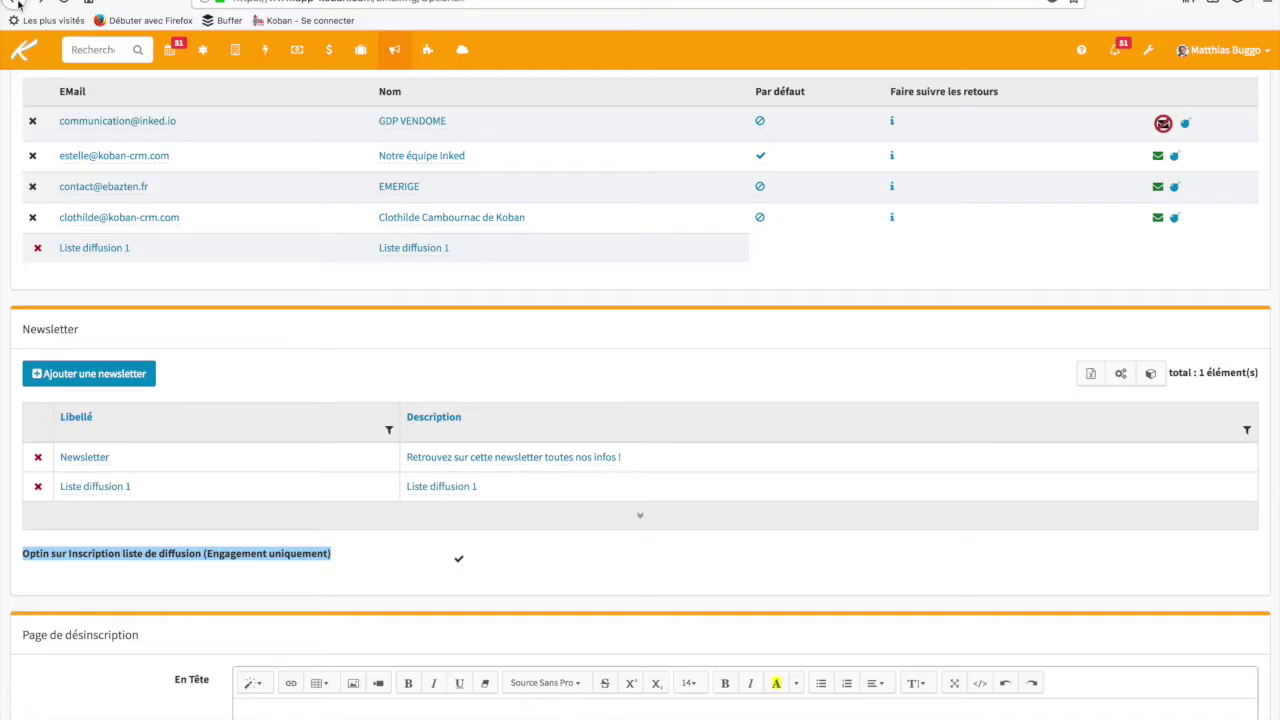
click(365, 570)
click(504, 564)
click(458, 562)
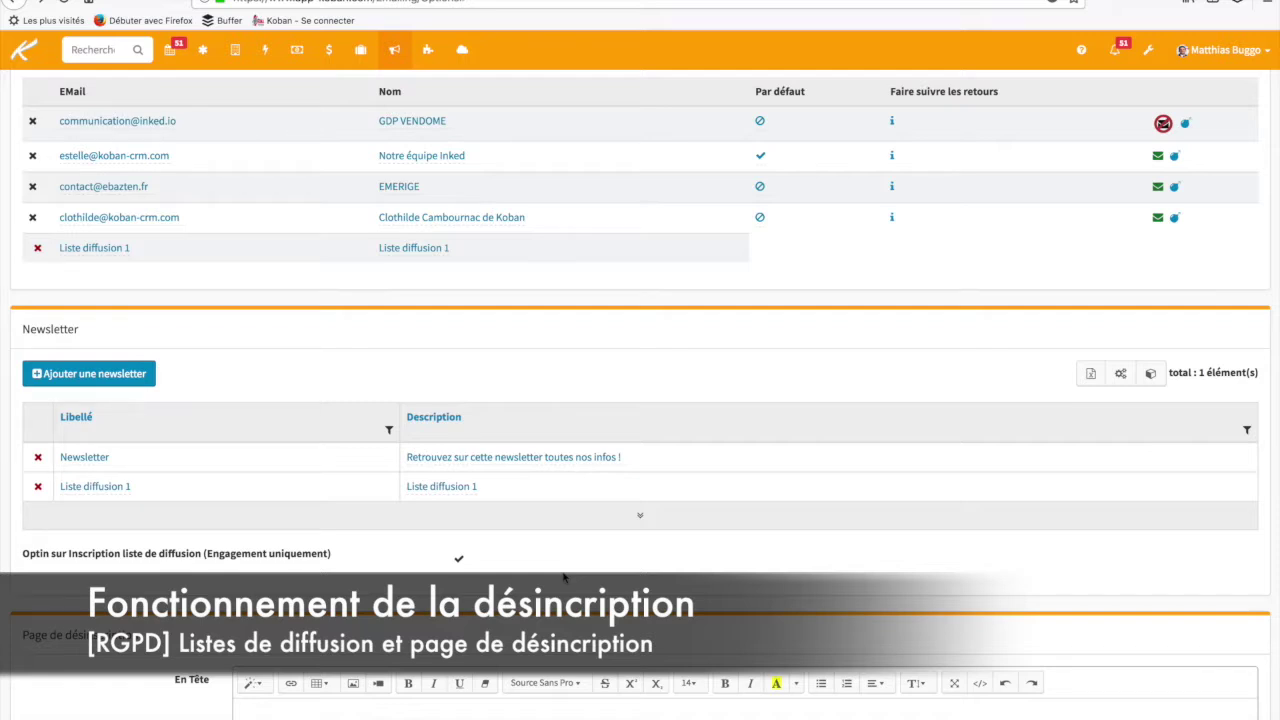
Step: Open the "Newsletter" email template from the marketing settings and view the lower part of its layout
click(1150, 55)
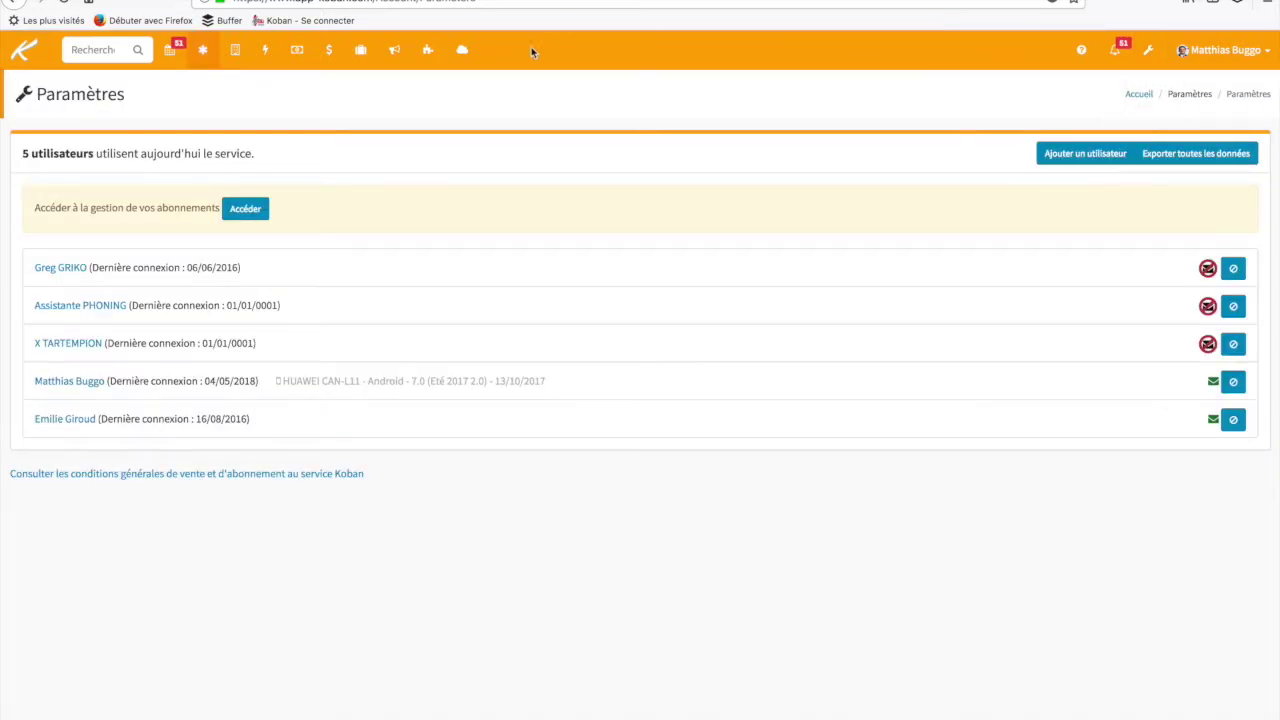
click(387, 57)
click(451, 108)
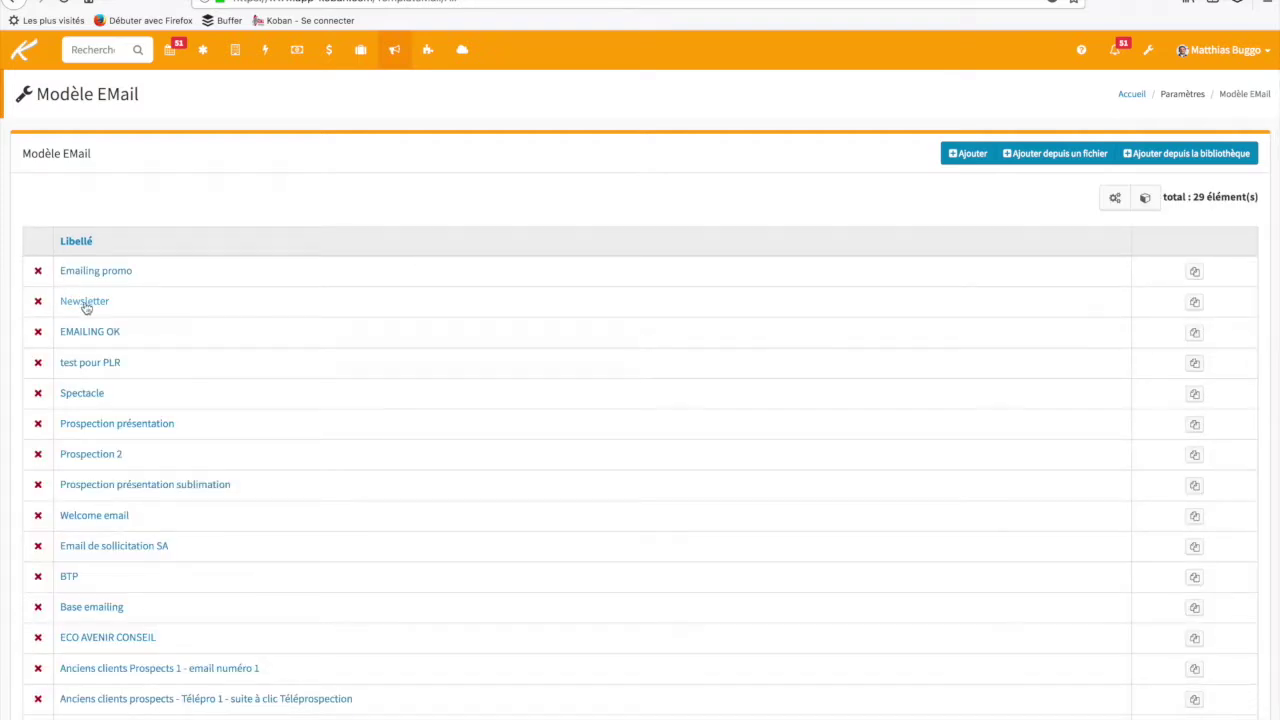
click(86, 305)
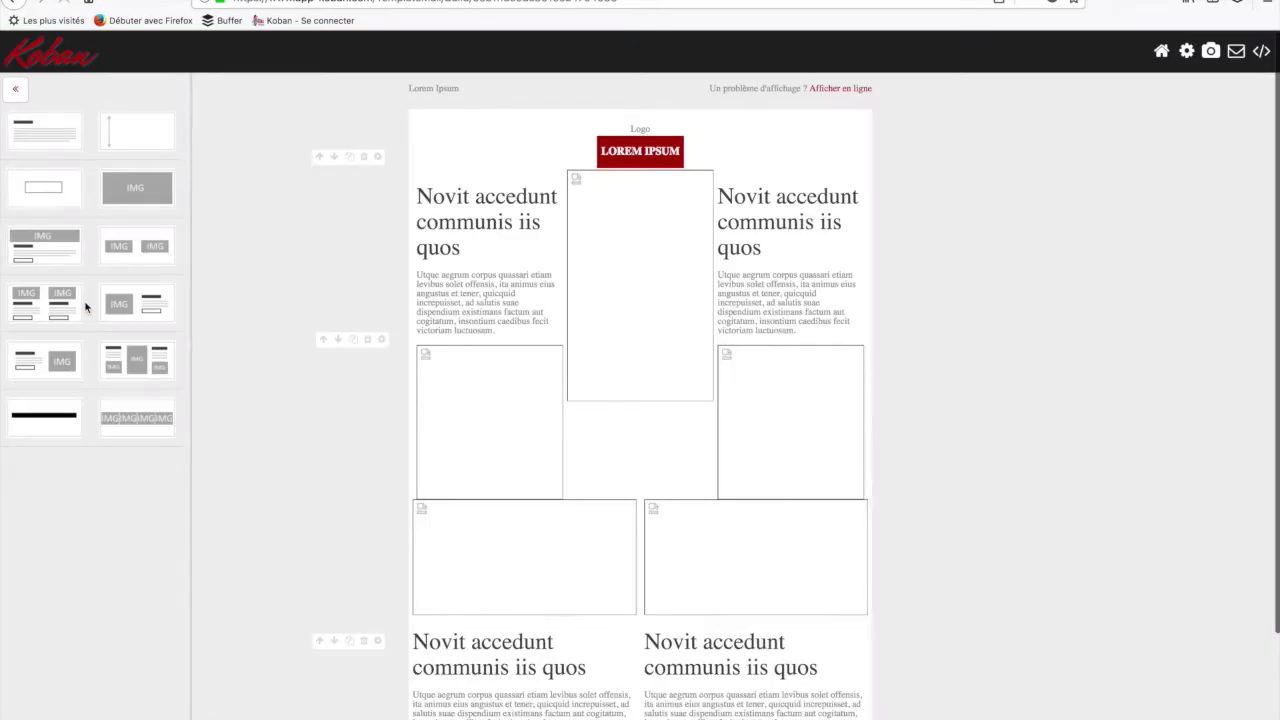
scroll(949, 360, down, 3)
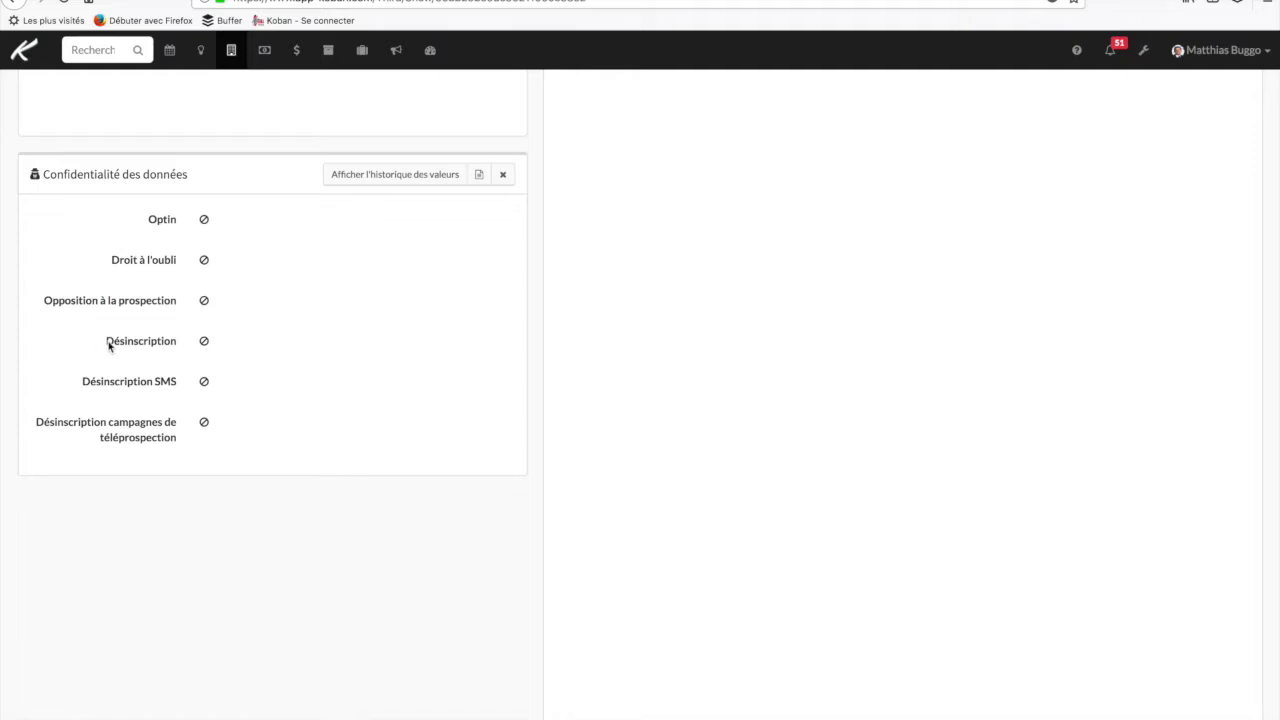
Step: Check the "Désinscription" field in the record's "Confidentialité des données" section
drag(107, 341, 200, 342)
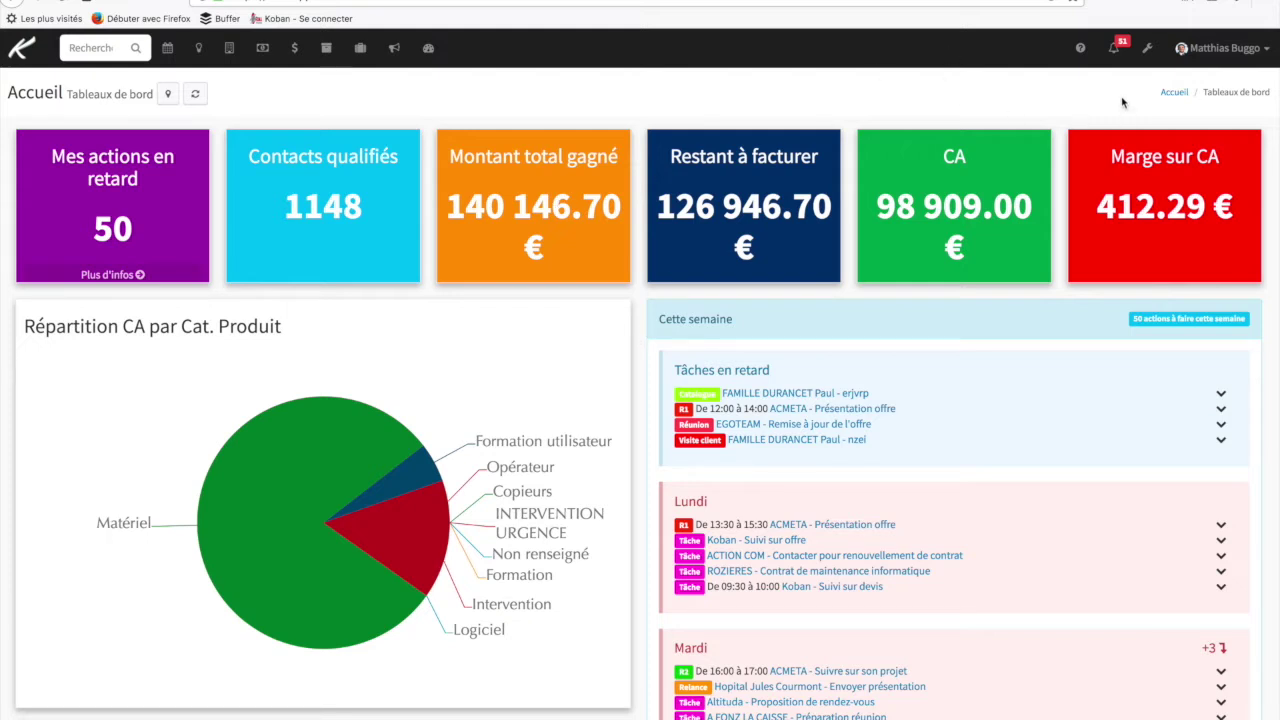
Step: Open the "Newsletter Novembre" draft email campaign and view its Newsletter template down to the footer
click(394, 48)
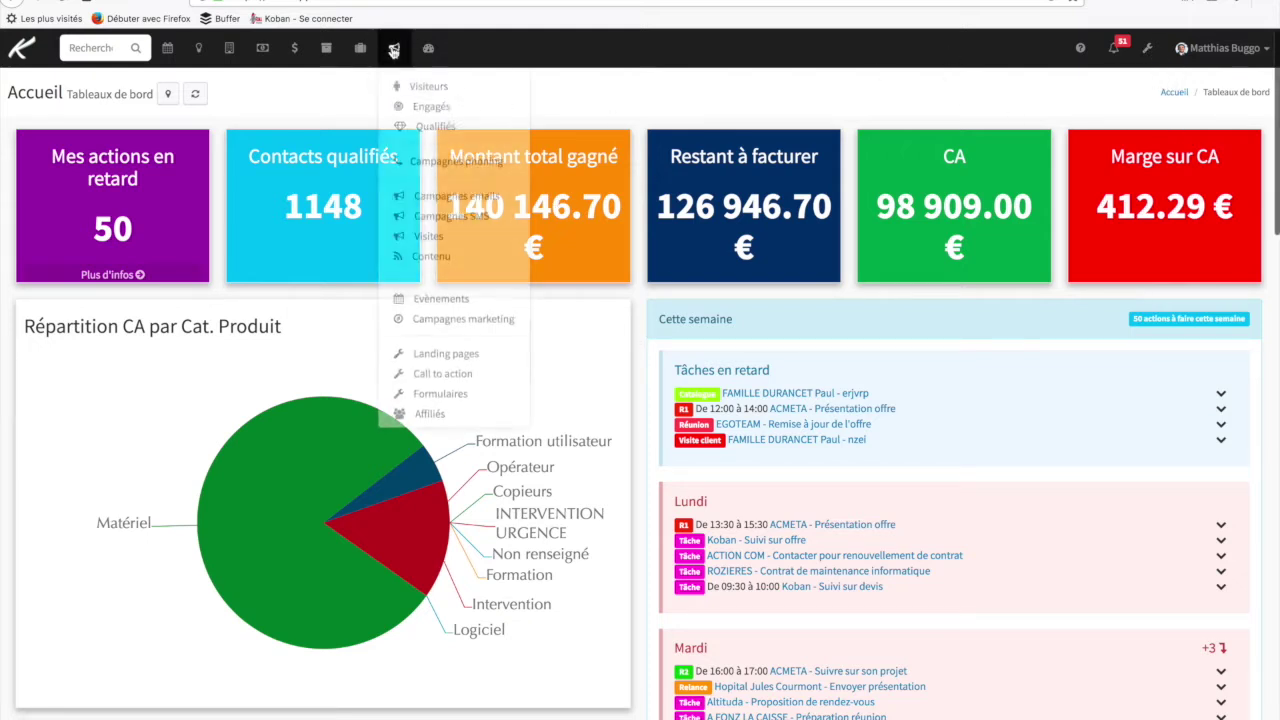
click(472, 195)
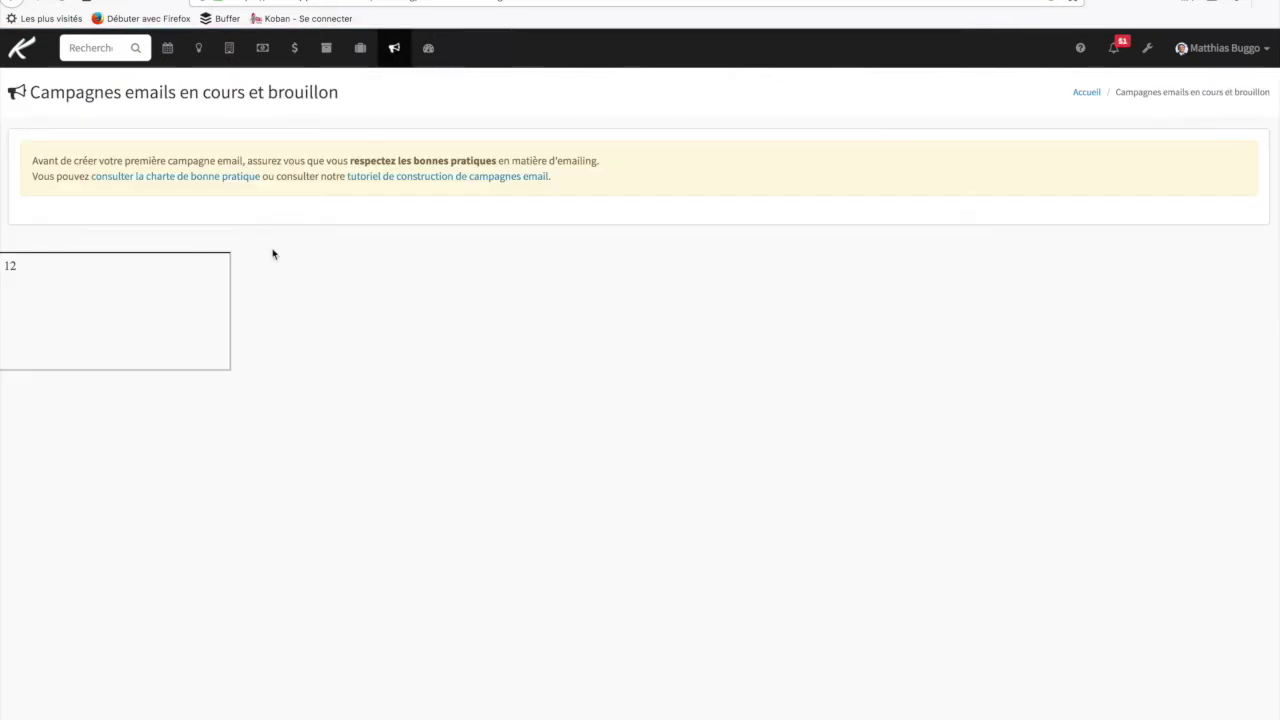
click(203, 366)
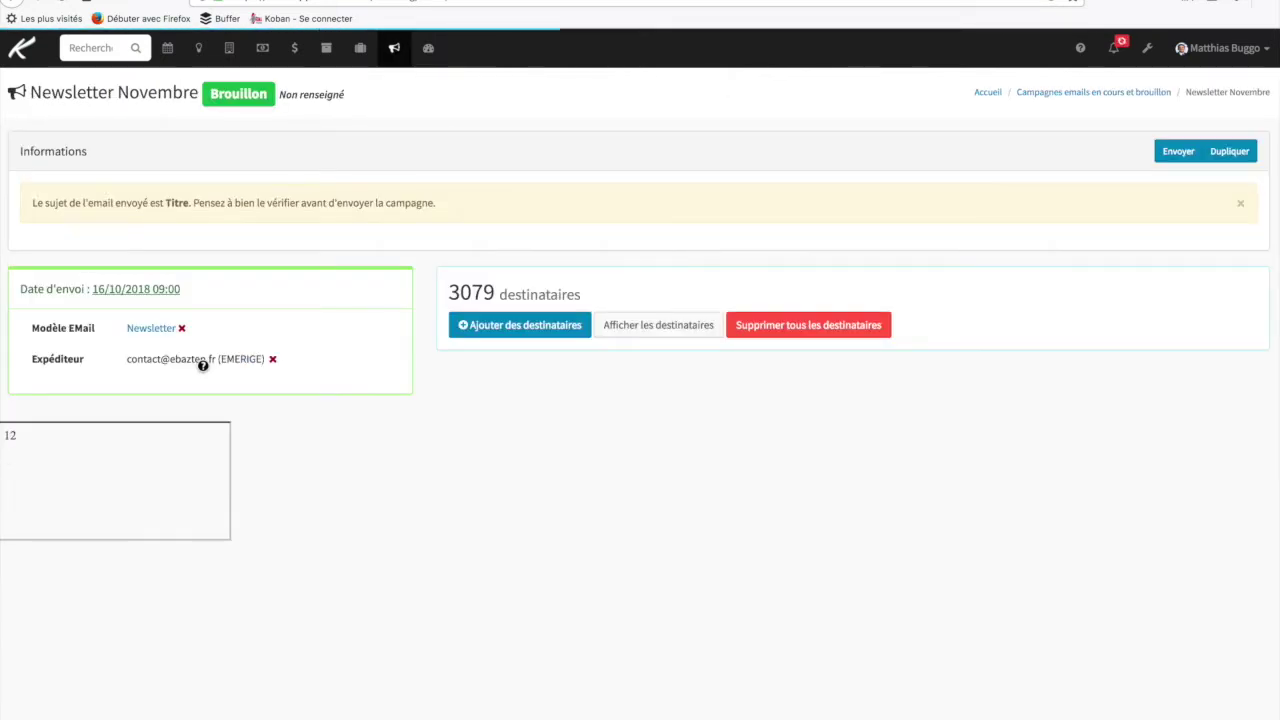
click(158, 333)
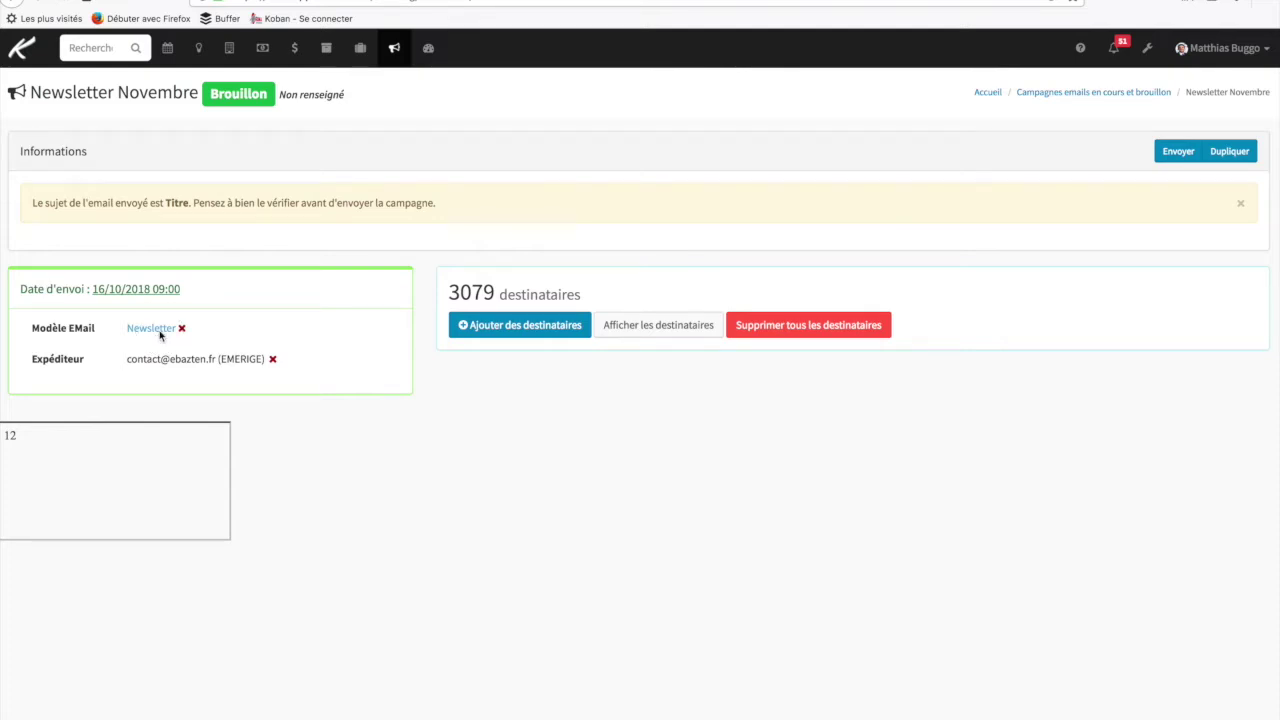
scroll(1100, 346, down, 3)
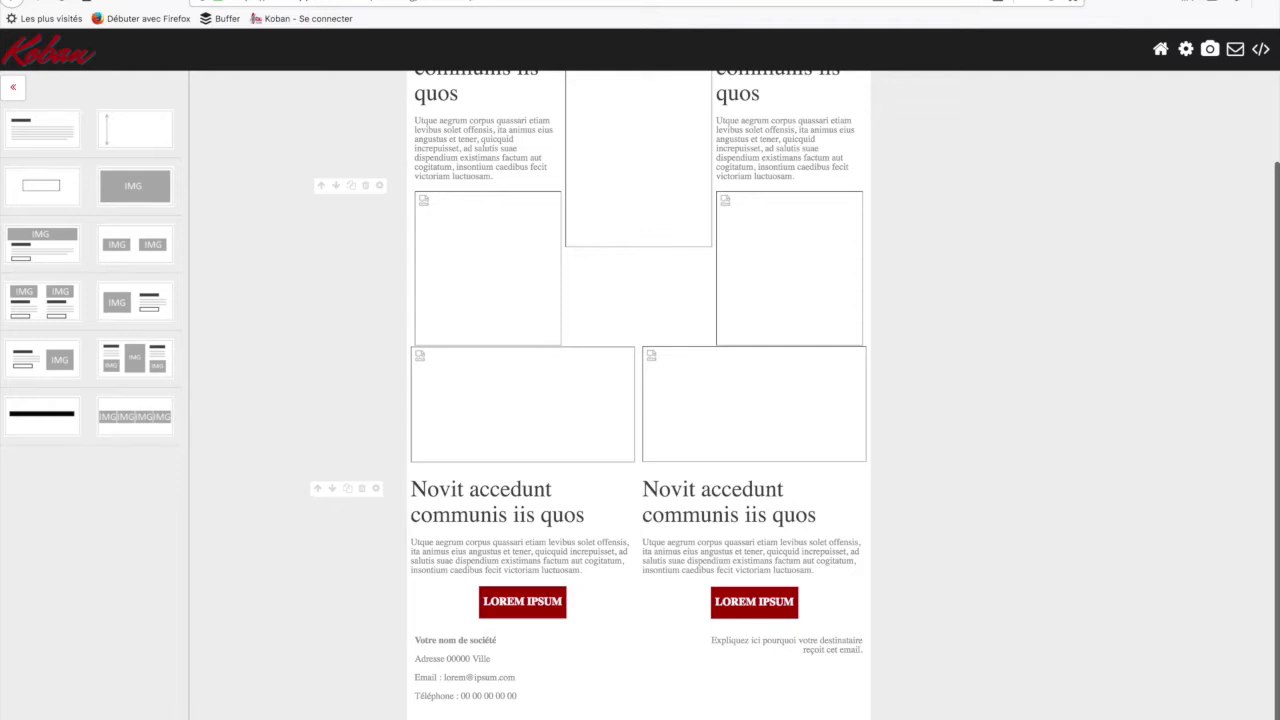
Step: Preview the Newsletter email and follow the unsubscribe link in its footer
click(1210, 50)
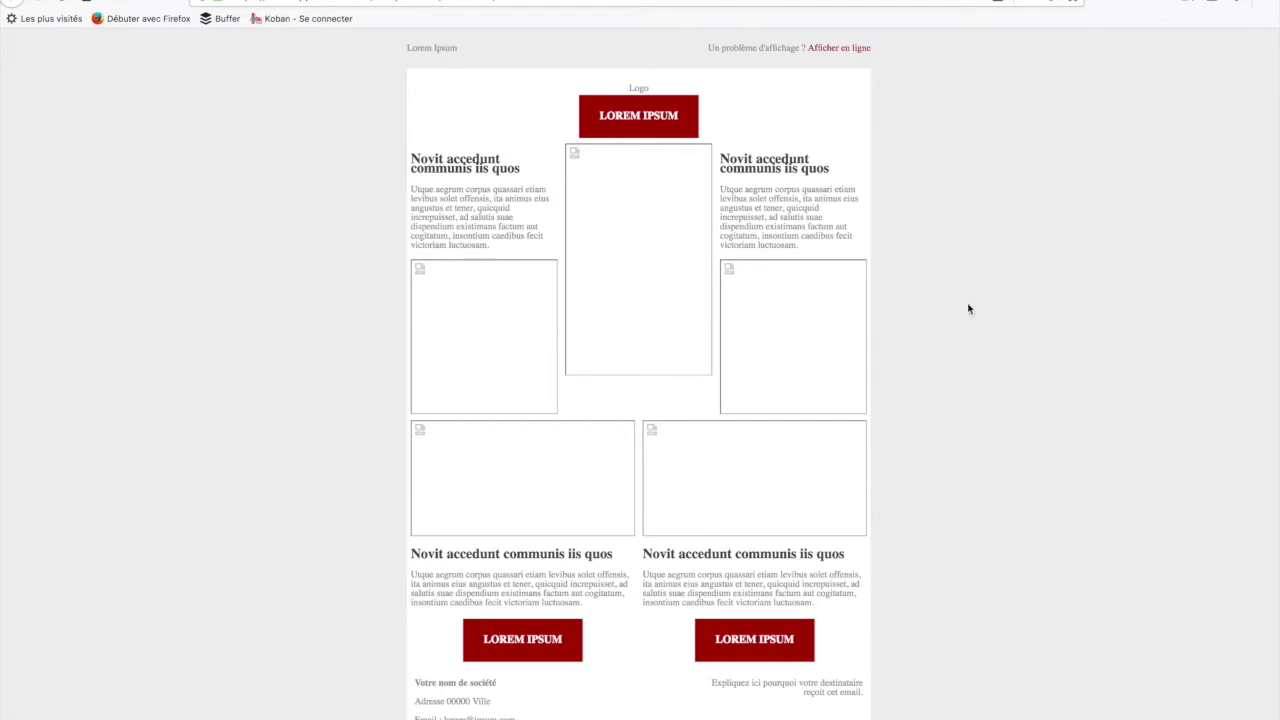
scroll(968, 309, down, 1)
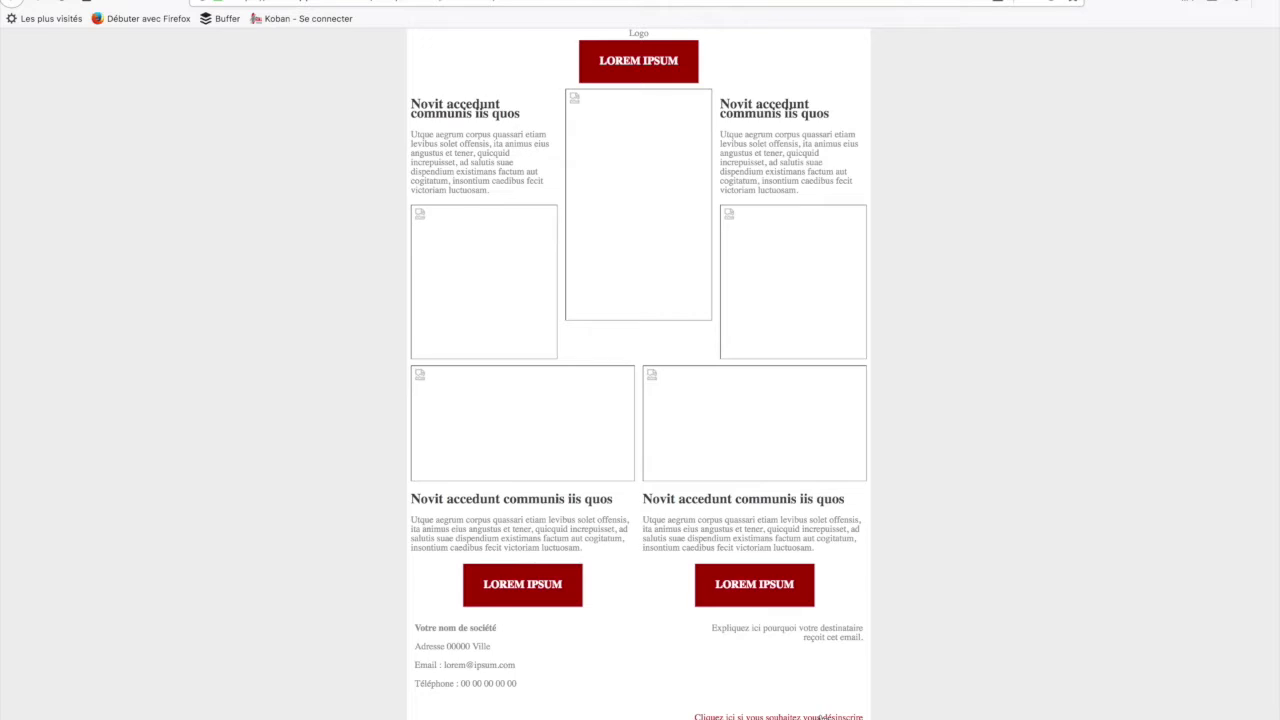
click(820, 716)
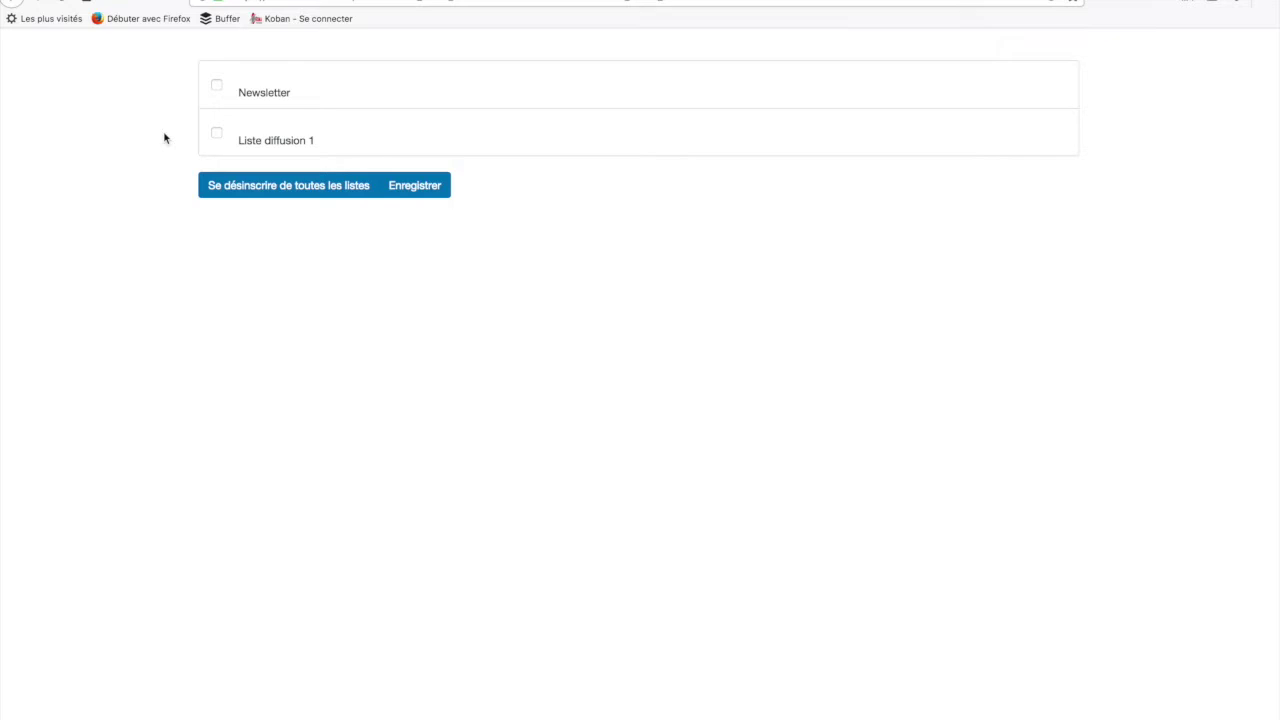
Step: Tick and untick the Newsletter and Liste diffusion 1 lists on the unsubscribe page, then save the choices
click(218, 86)
click(220, 134)
click(217, 86)
click(218, 135)
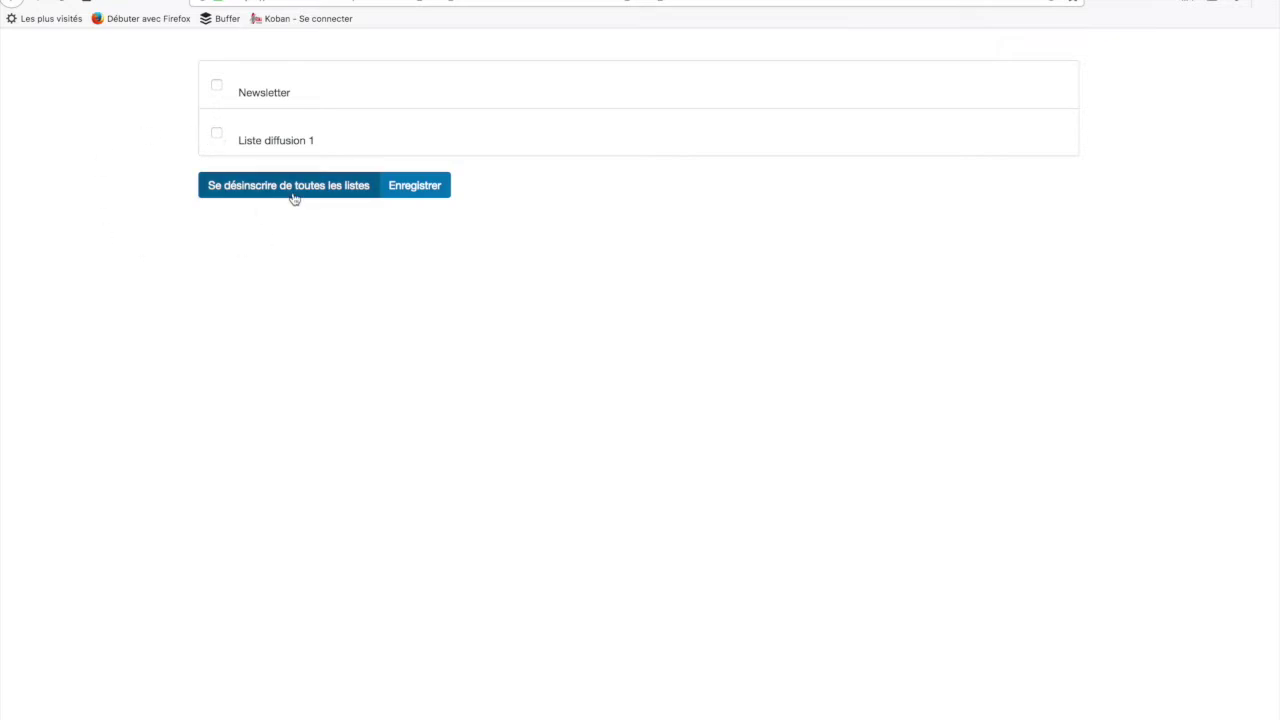
click(435, 190)
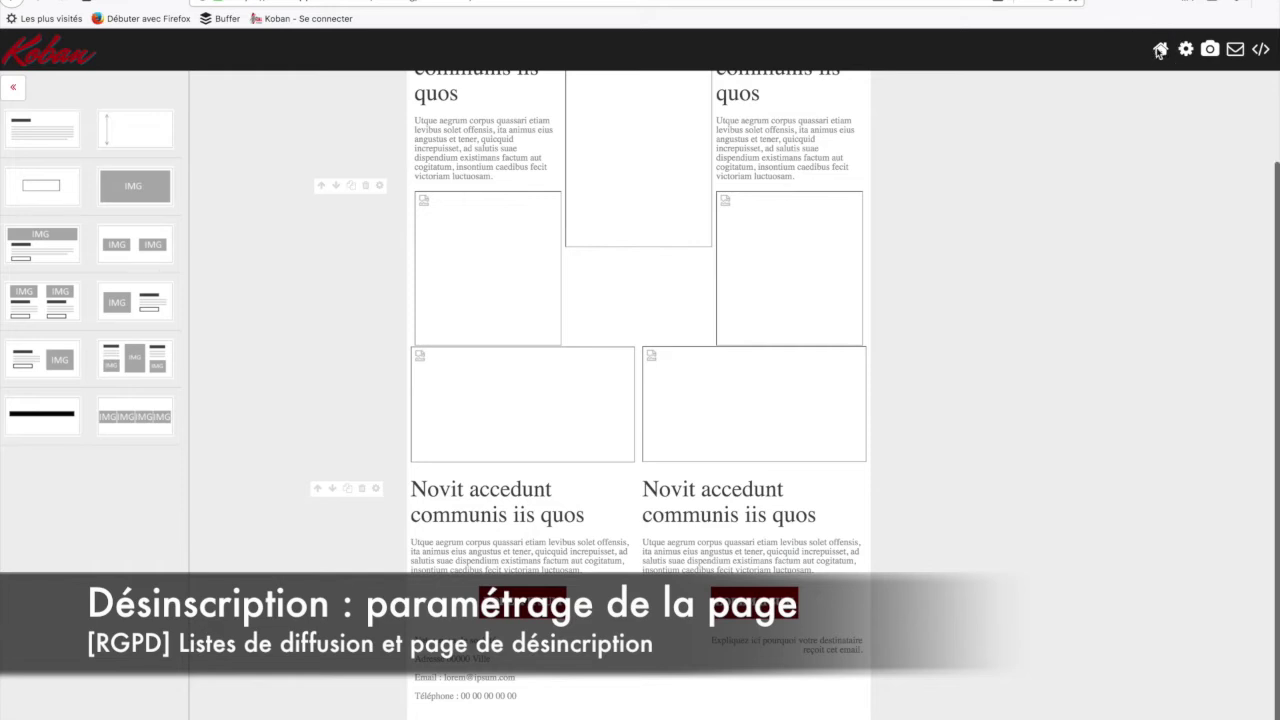
Step: Leave the email template editor and open the EMailing options in the application's marketing settings
click(1160, 52)
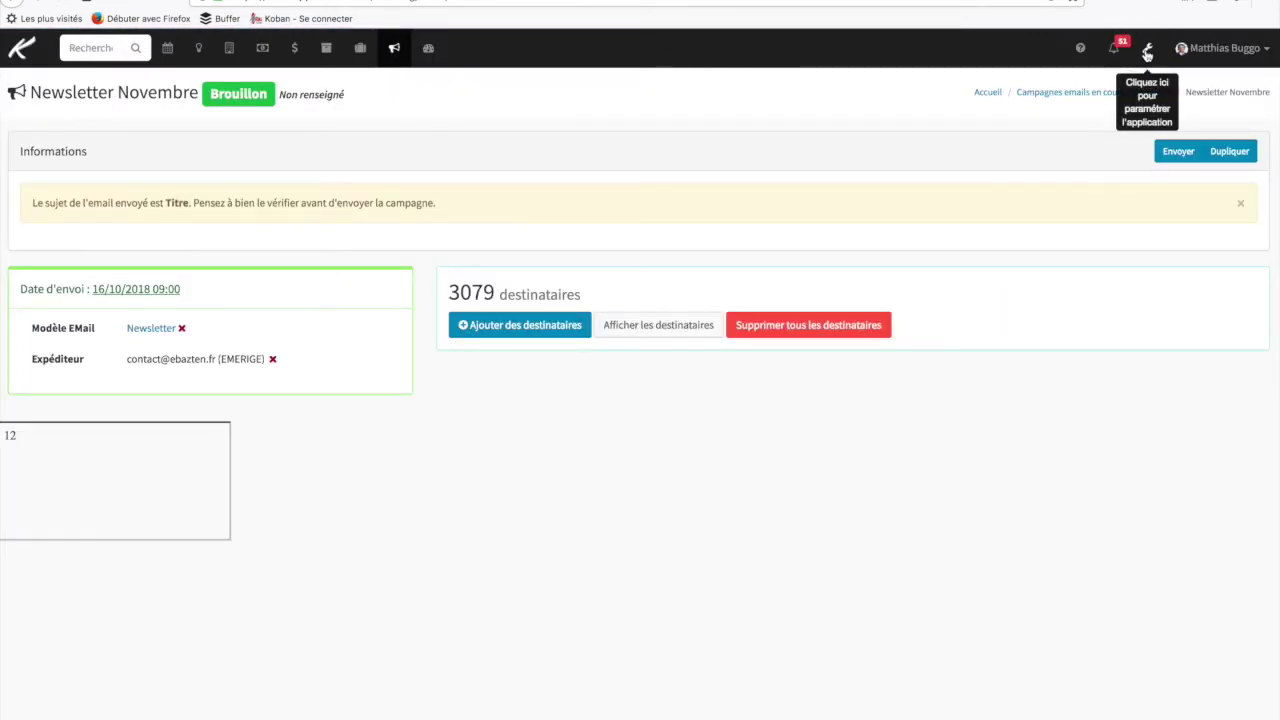
click(1147, 50)
click(394, 48)
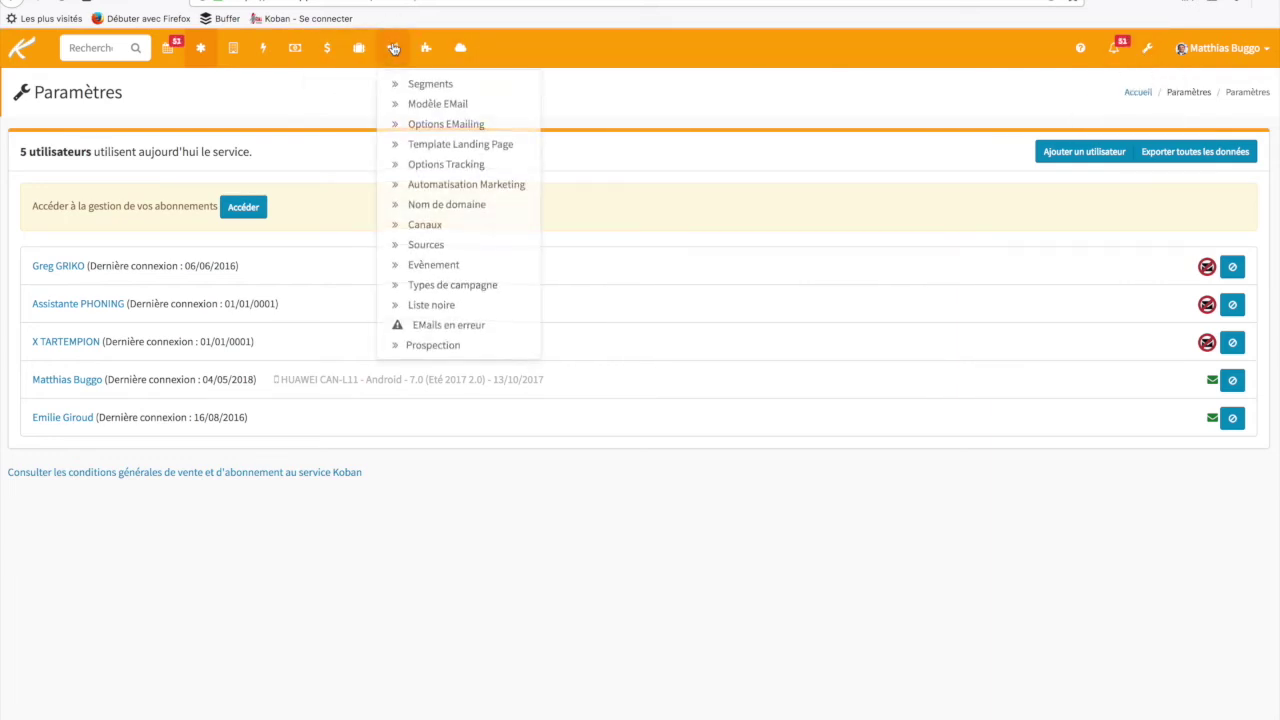
click(452, 123)
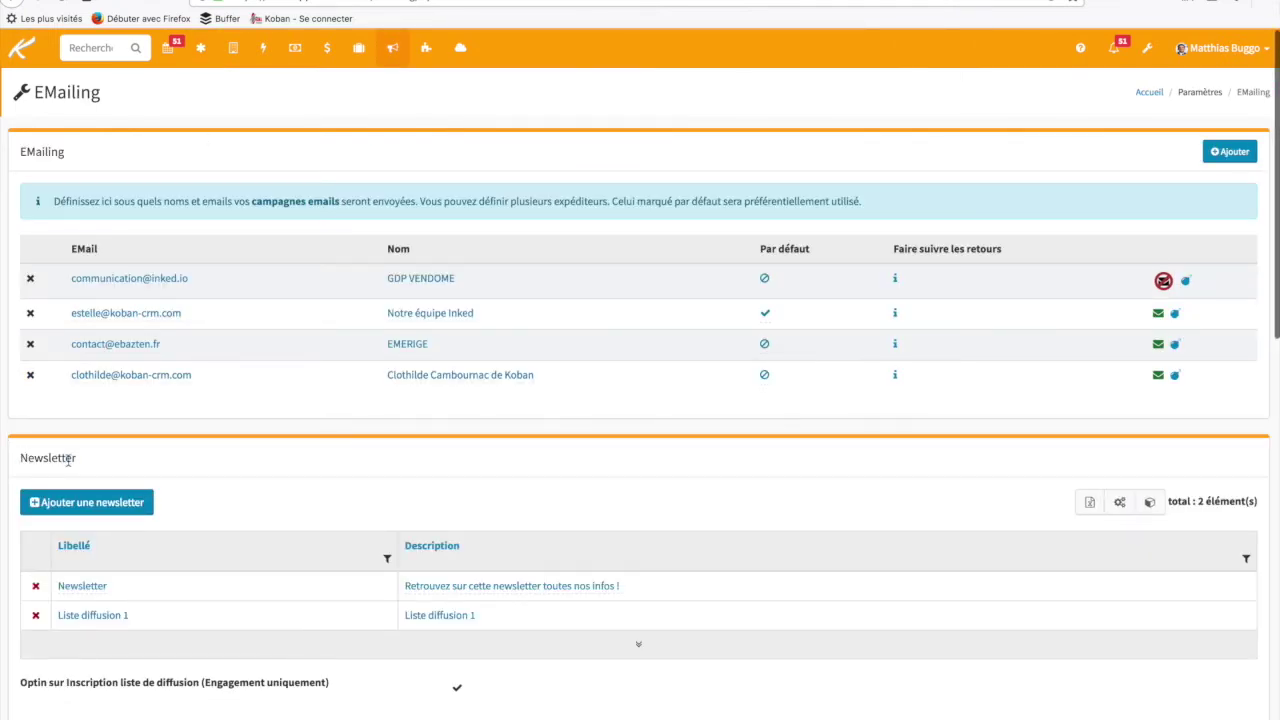
Step: Review the Newsletter section of the EMailing options and locate the "Page de désinscription" section
double_click(68, 460)
scroll(314, 481, down, 5)
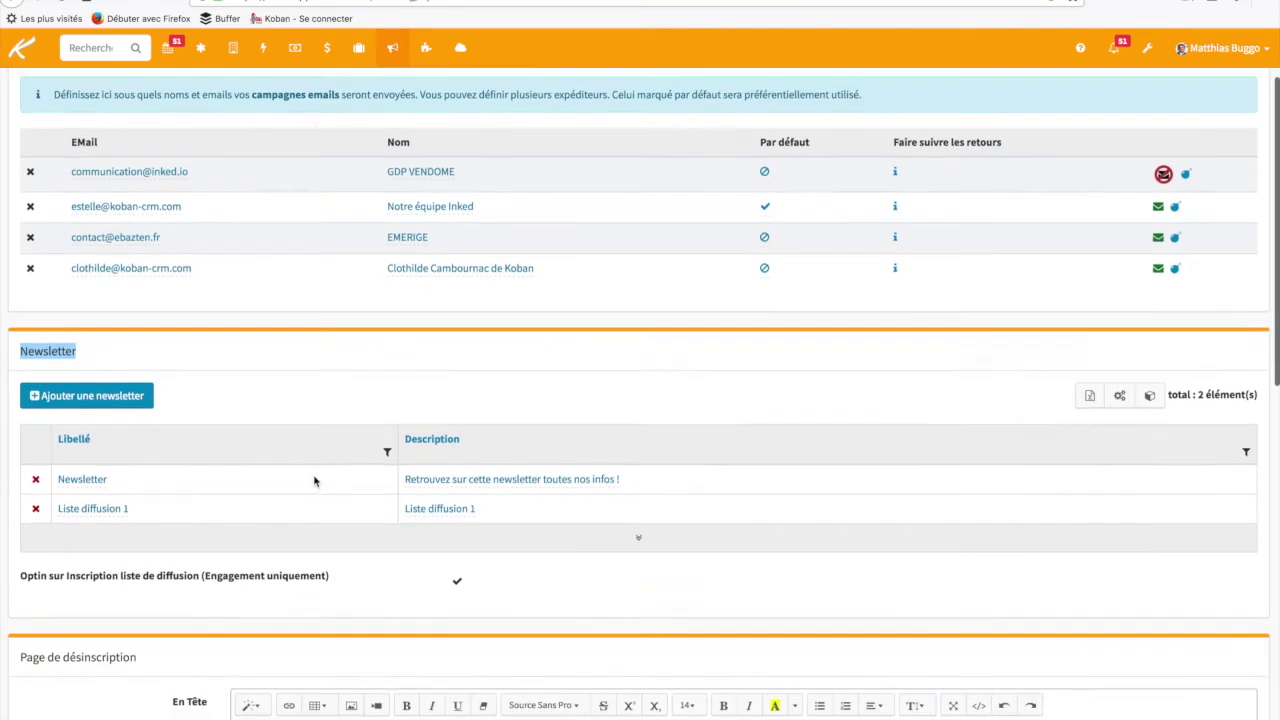
scroll(314, 481, down, 3)
scroll(314, 474, up, 1)
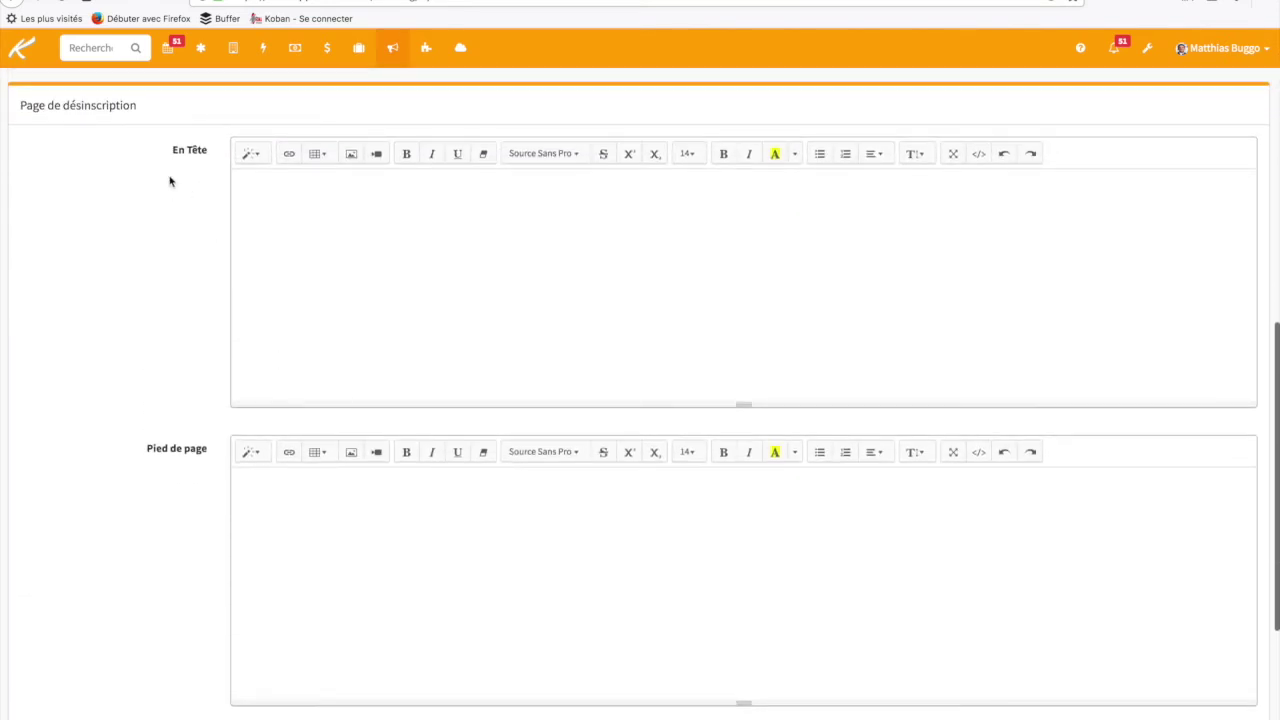
triple_click(23, 106)
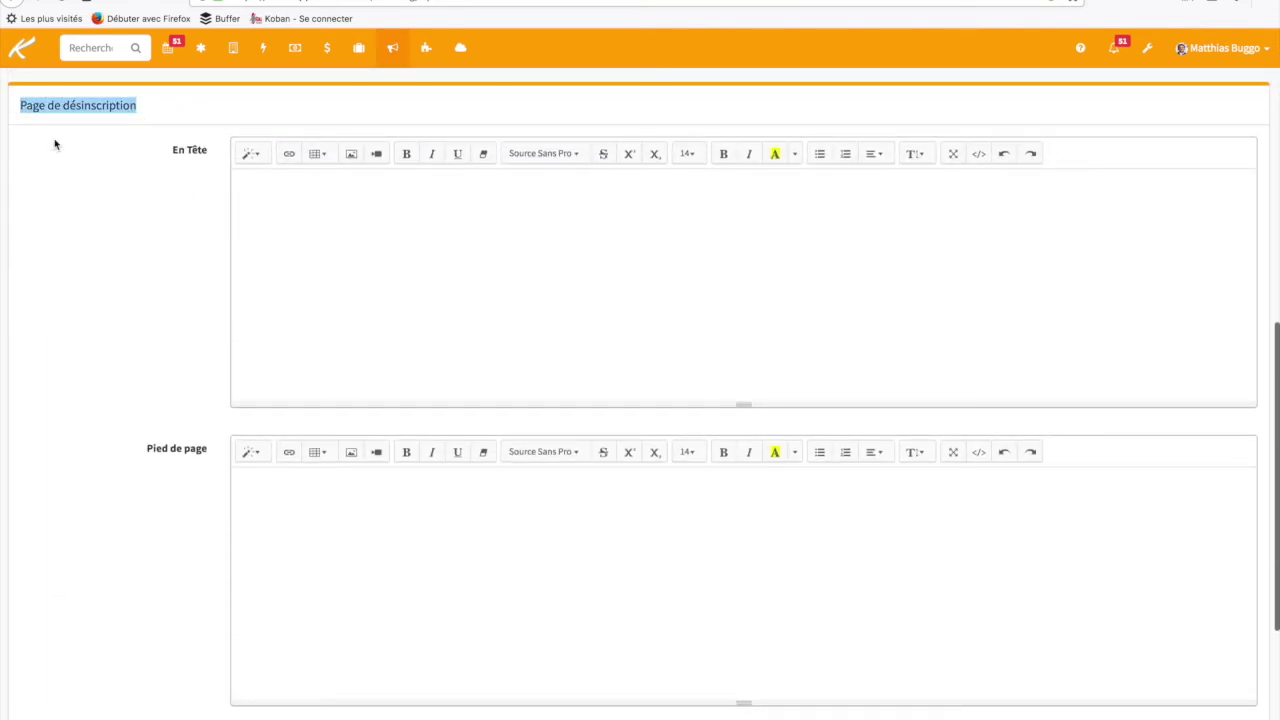
Step: Examine the "En Tête" and "Pied de page" editors and compare them with the mailing lists on the public unsubscribe page
click(396, 220)
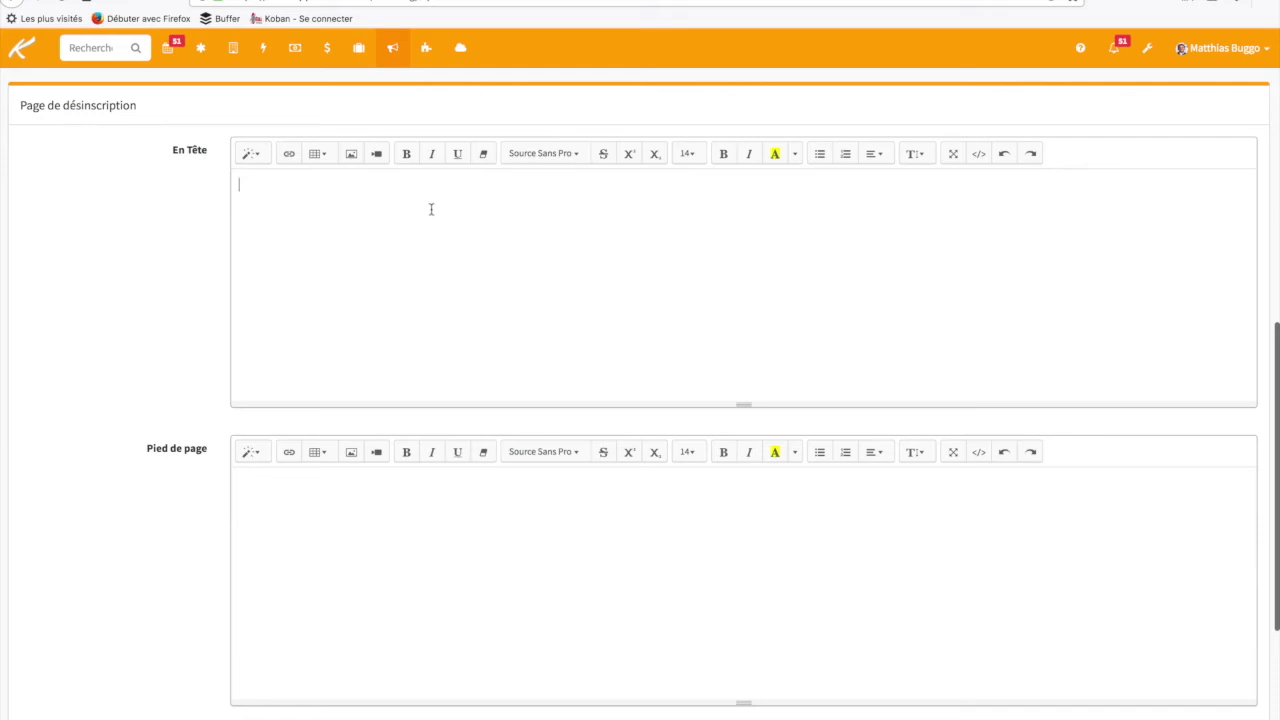
click(323, 511)
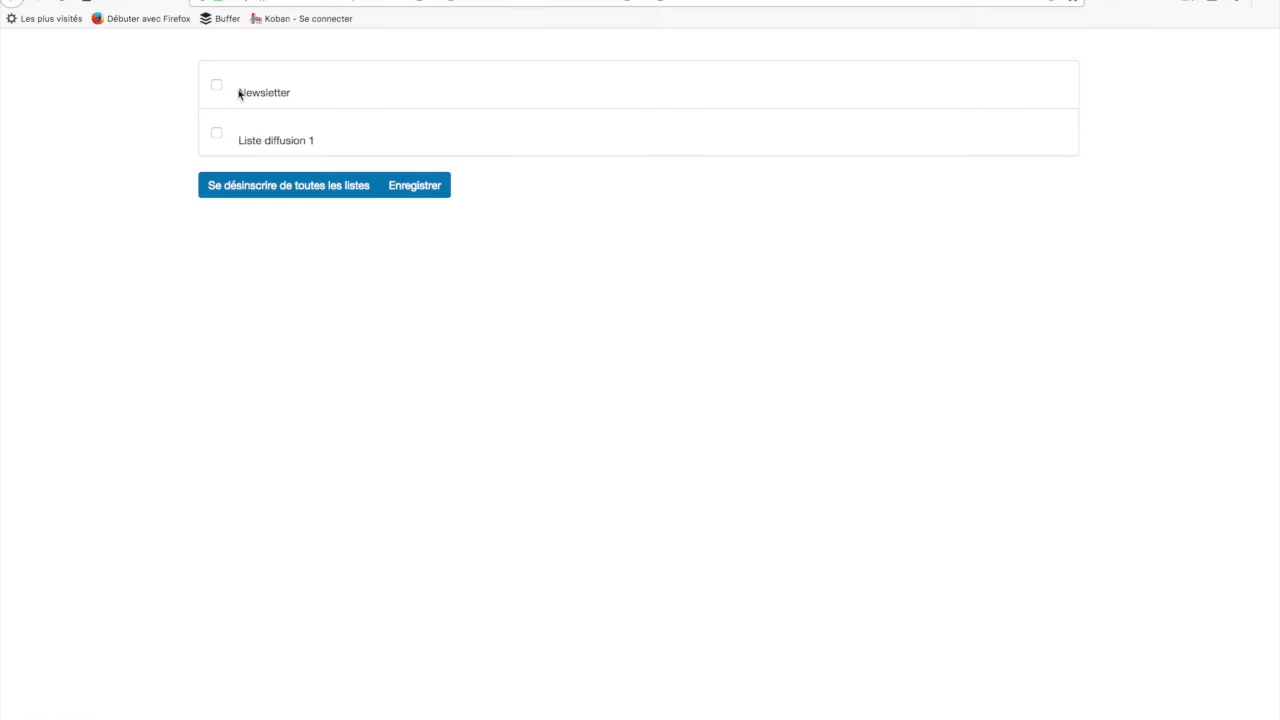
drag(239, 90, 366, 131)
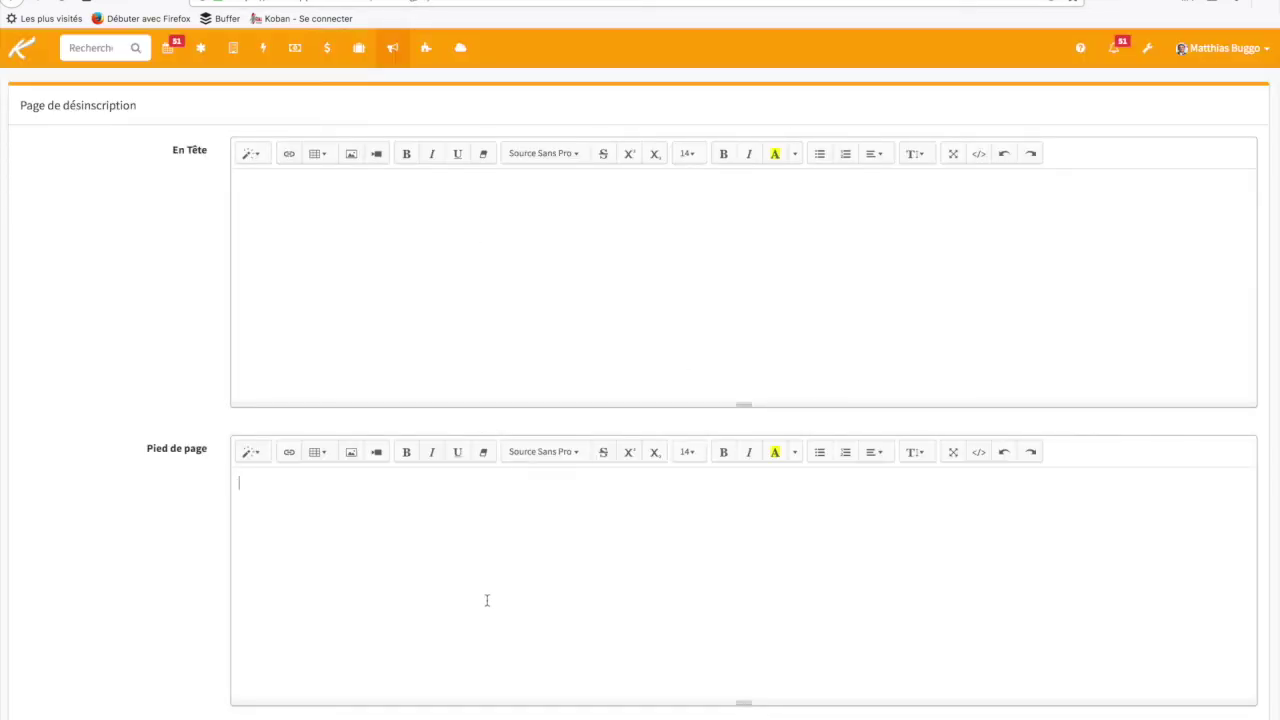
click(450, 244)
Step: Save the "Page de désinscription" settings with the header and footer left blank
scroll(450, 244, down, 1)
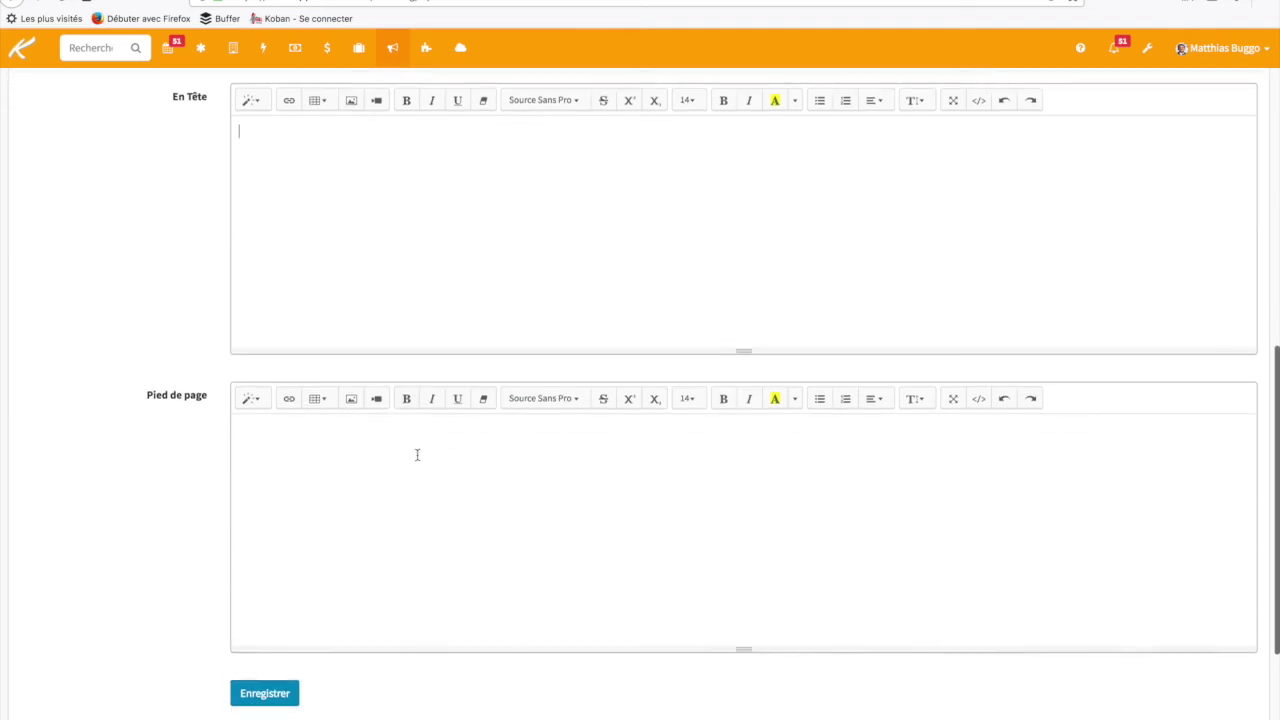
scroll(414, 458, down, 1)
click(264, 640)
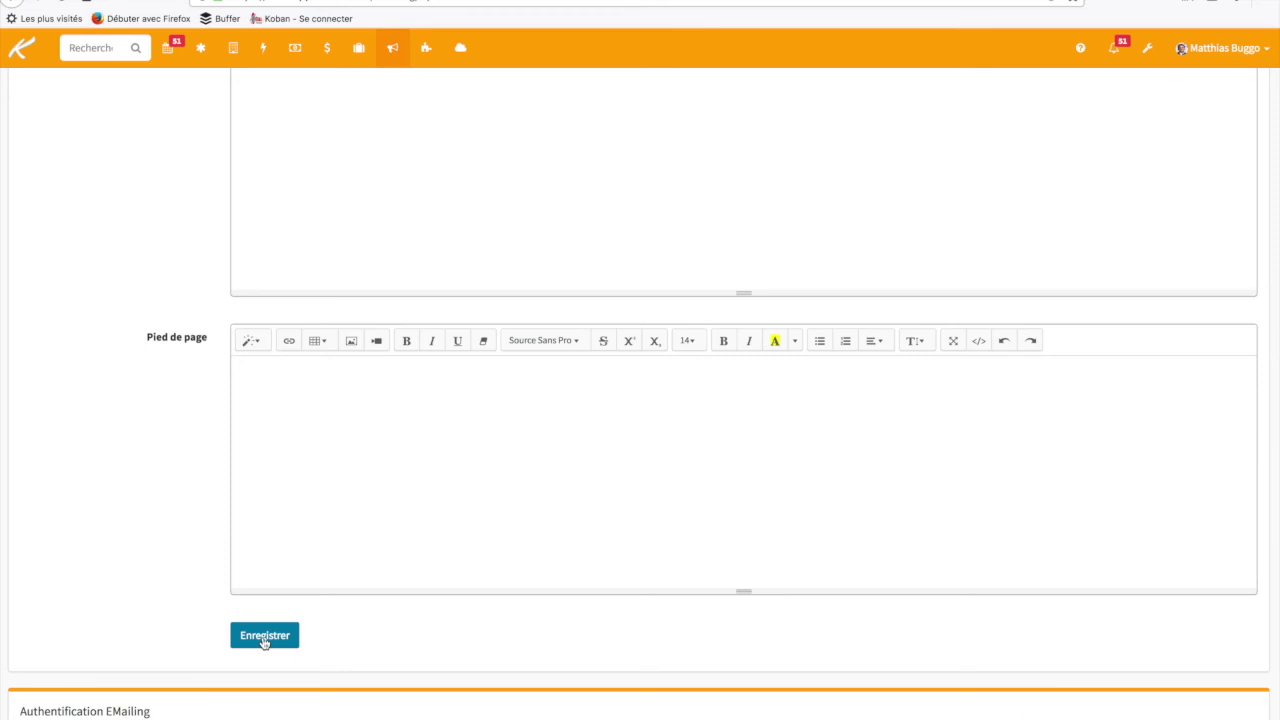
scroll(597, 497, up, 15)
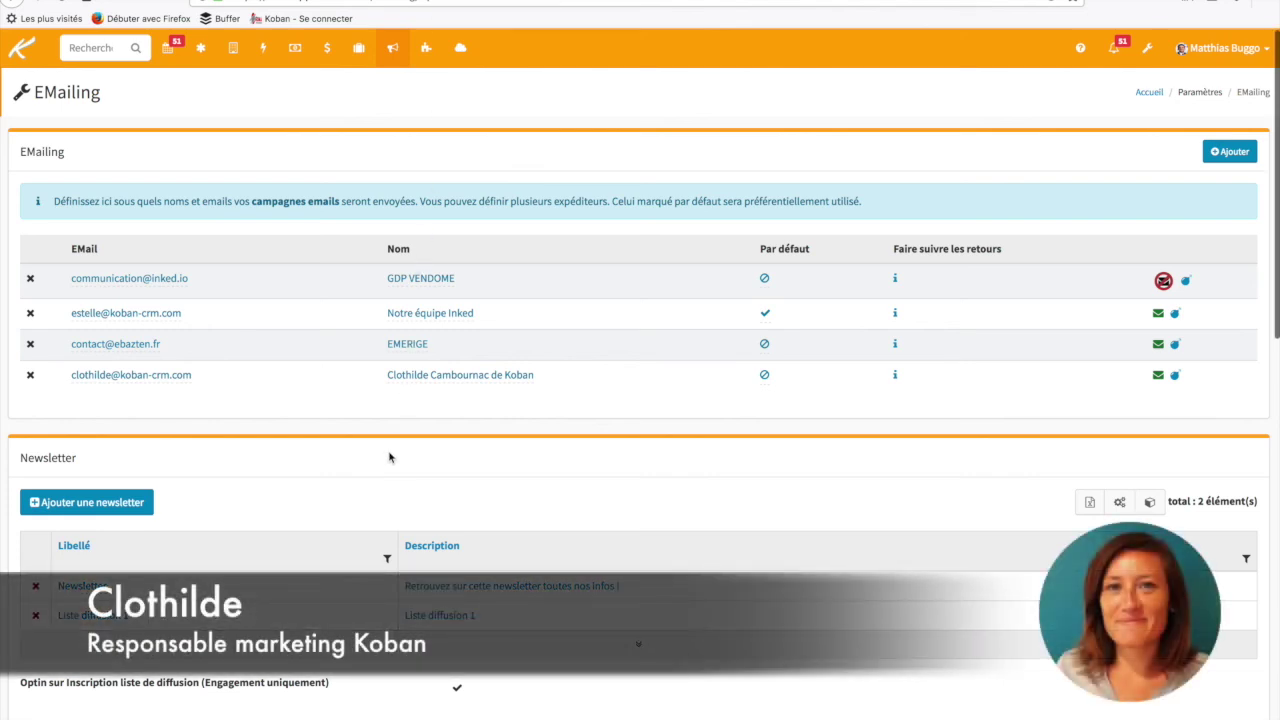
scroll(390, 457, down, 5)
scroll(390, 457, down, 4)
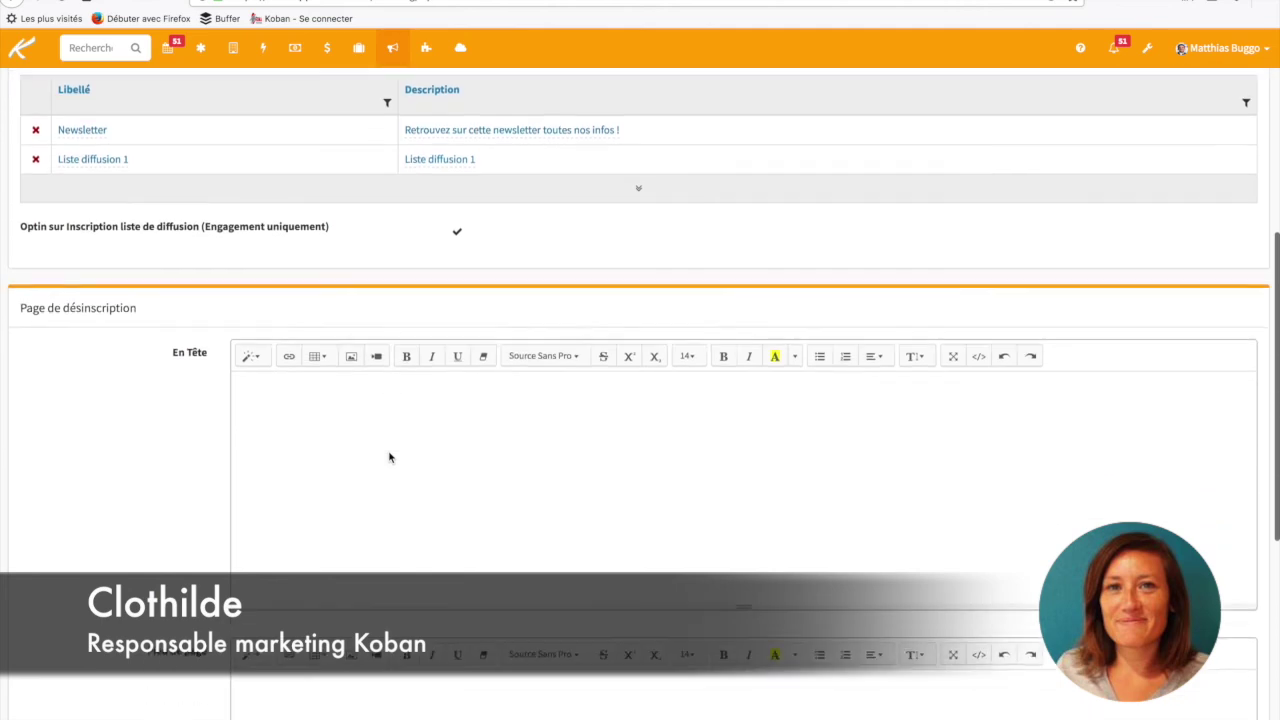
scroll(389, 452, down, 3)
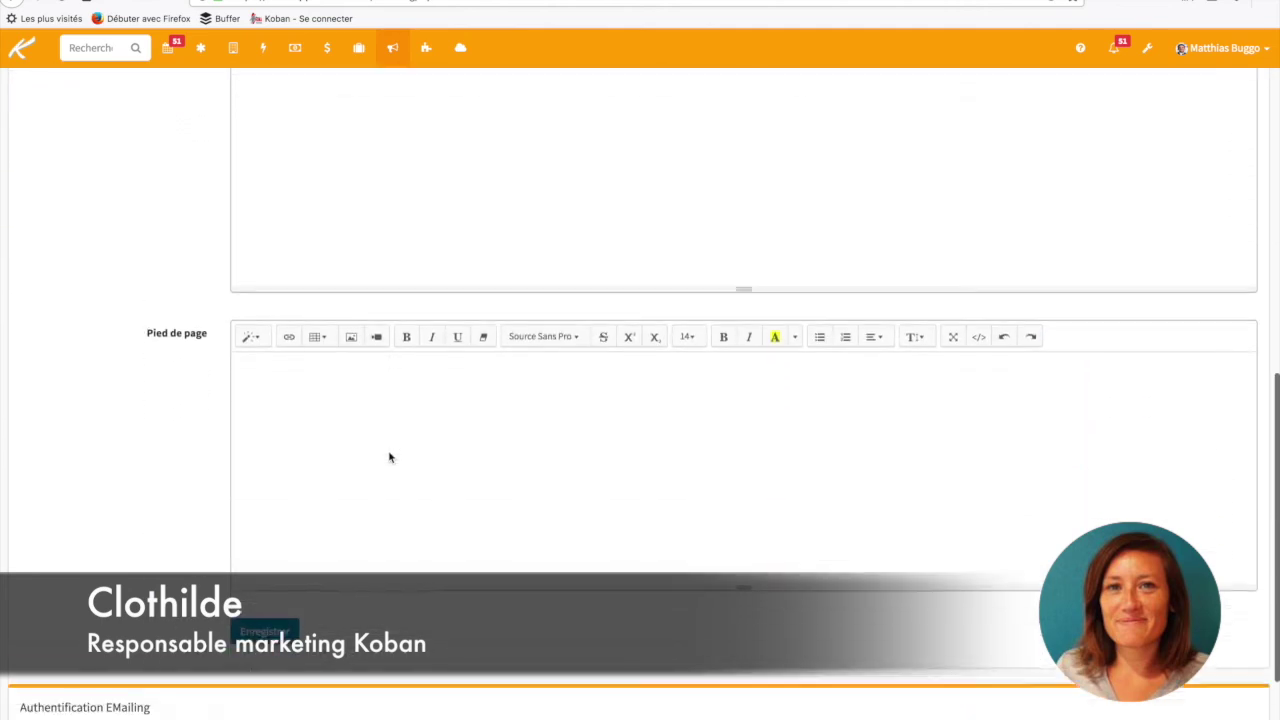
scroll(389, 452, up, 10)
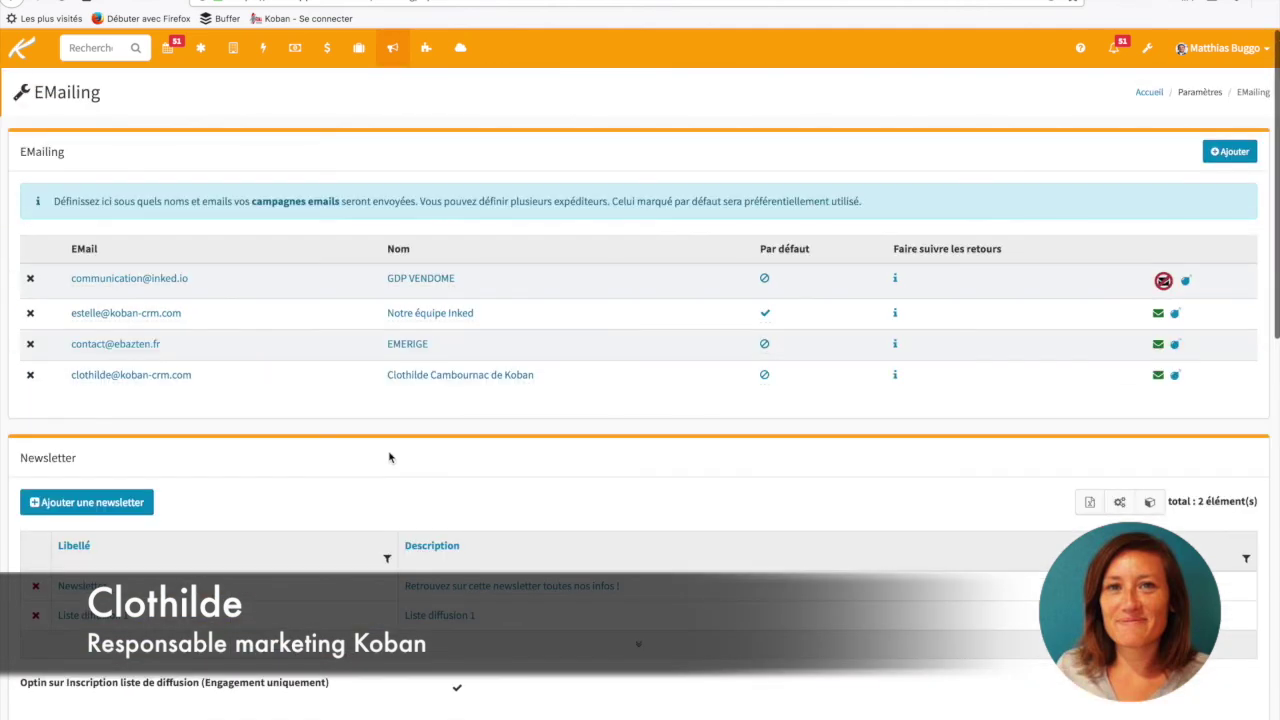